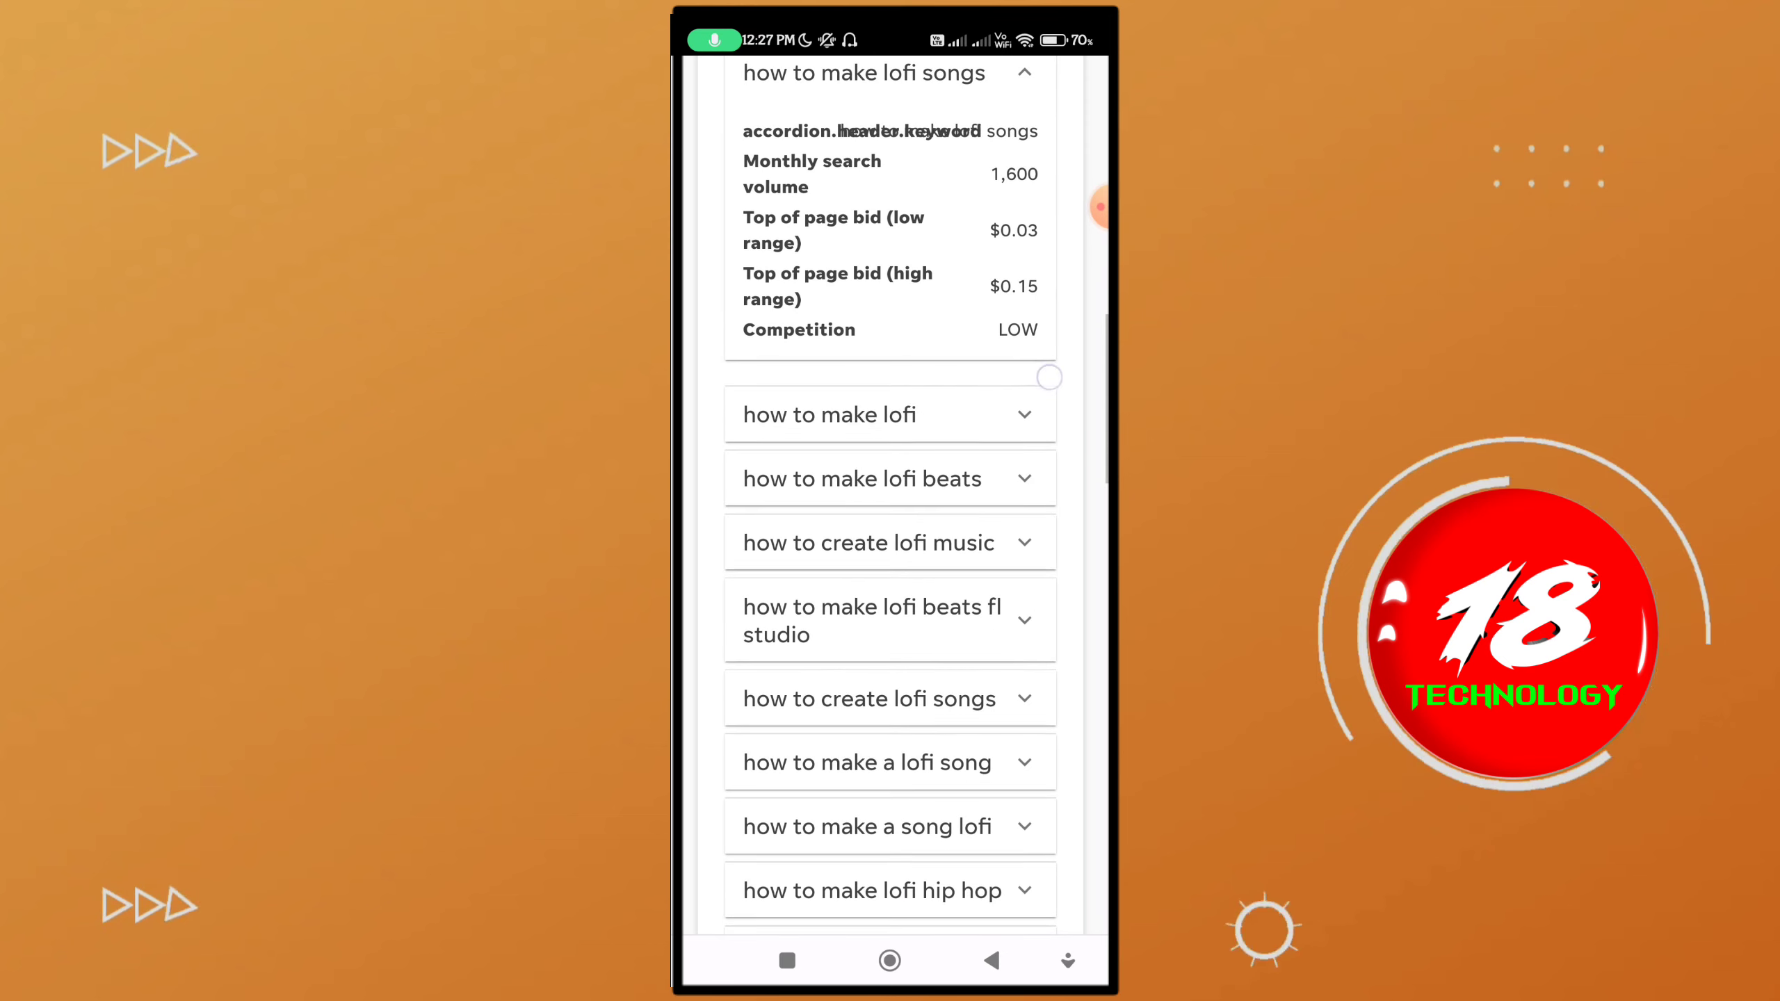
Step: Check the search volume, bid range and competition of the keywords "how to make lofi" and "how to make lofi beats"
click(862, 414)
drag(957, 754, 1028, 497)
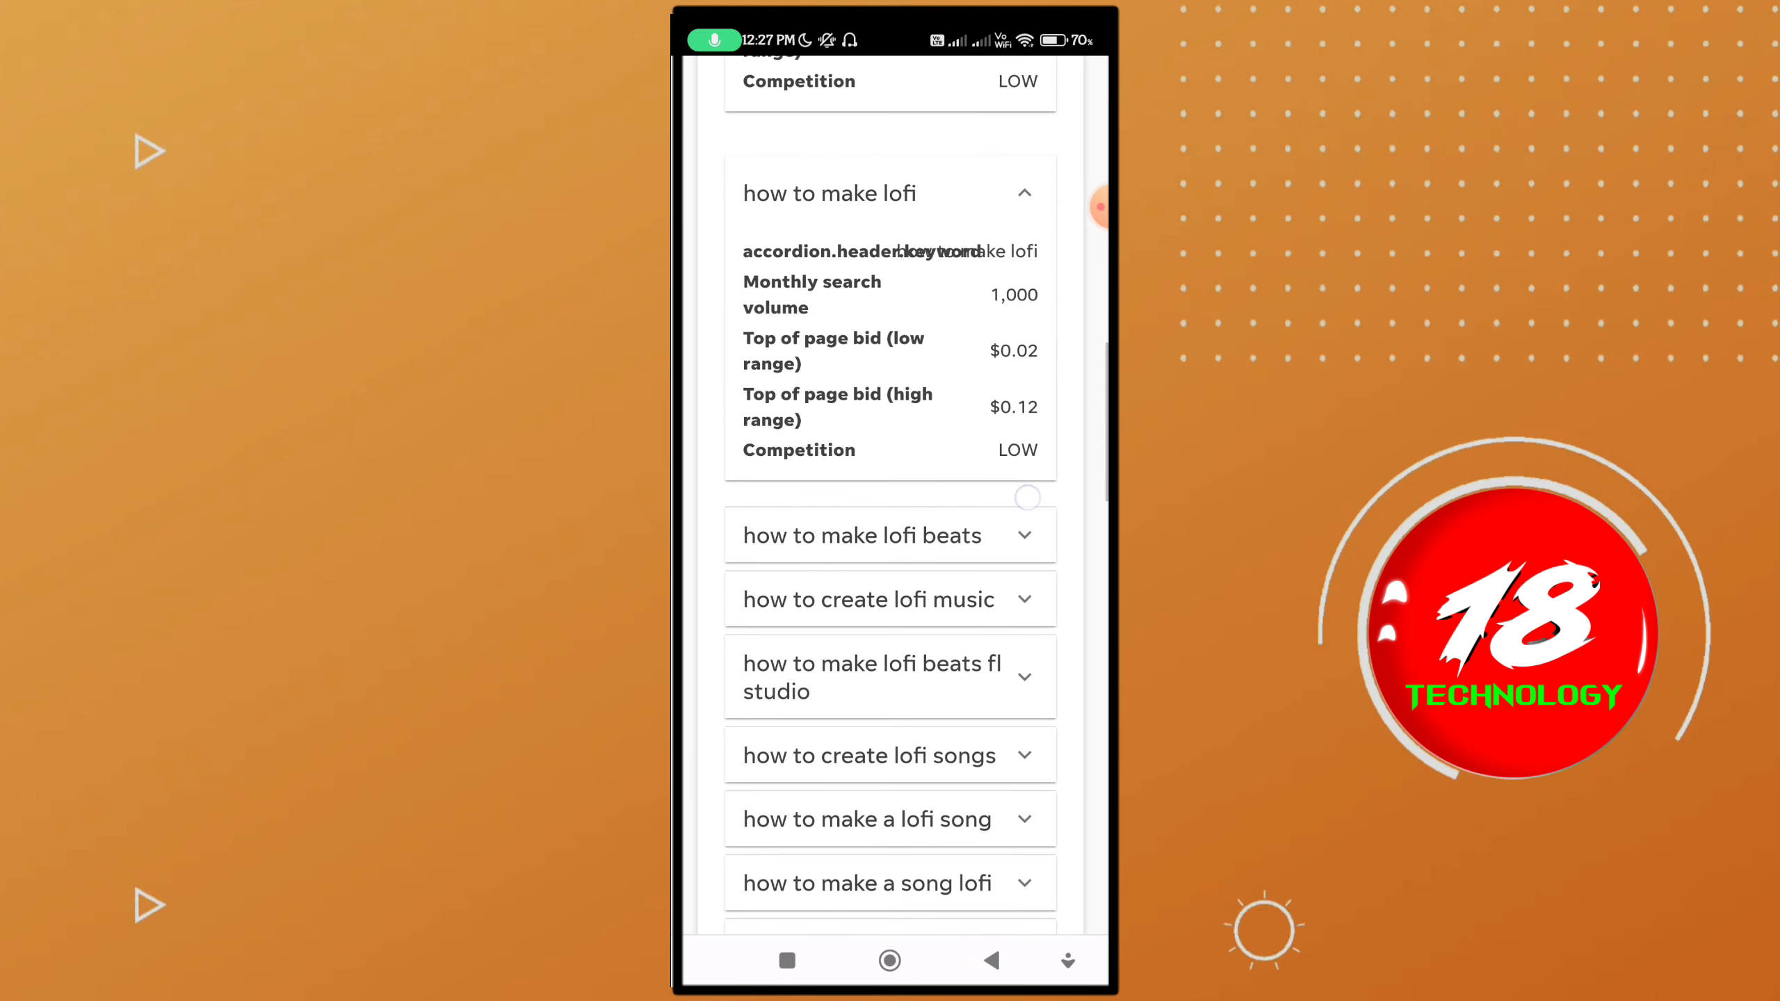
click(1016, 544)
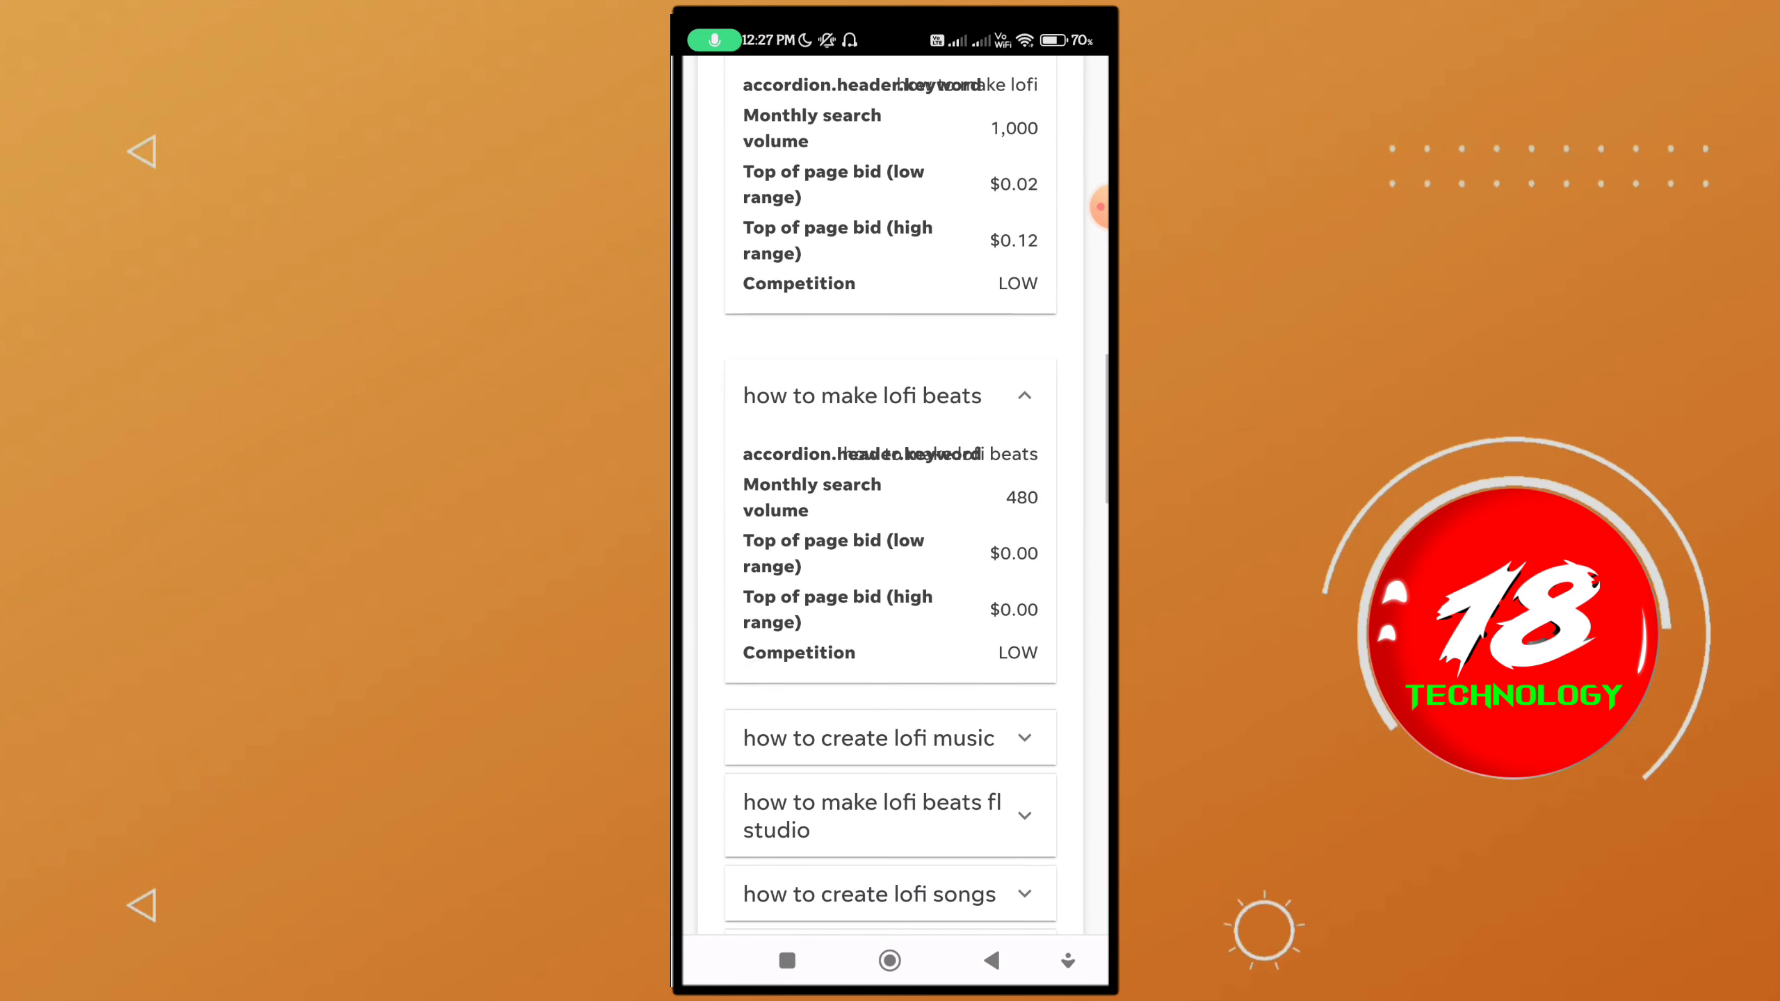
click(1038, 388)
click(1037, 354)
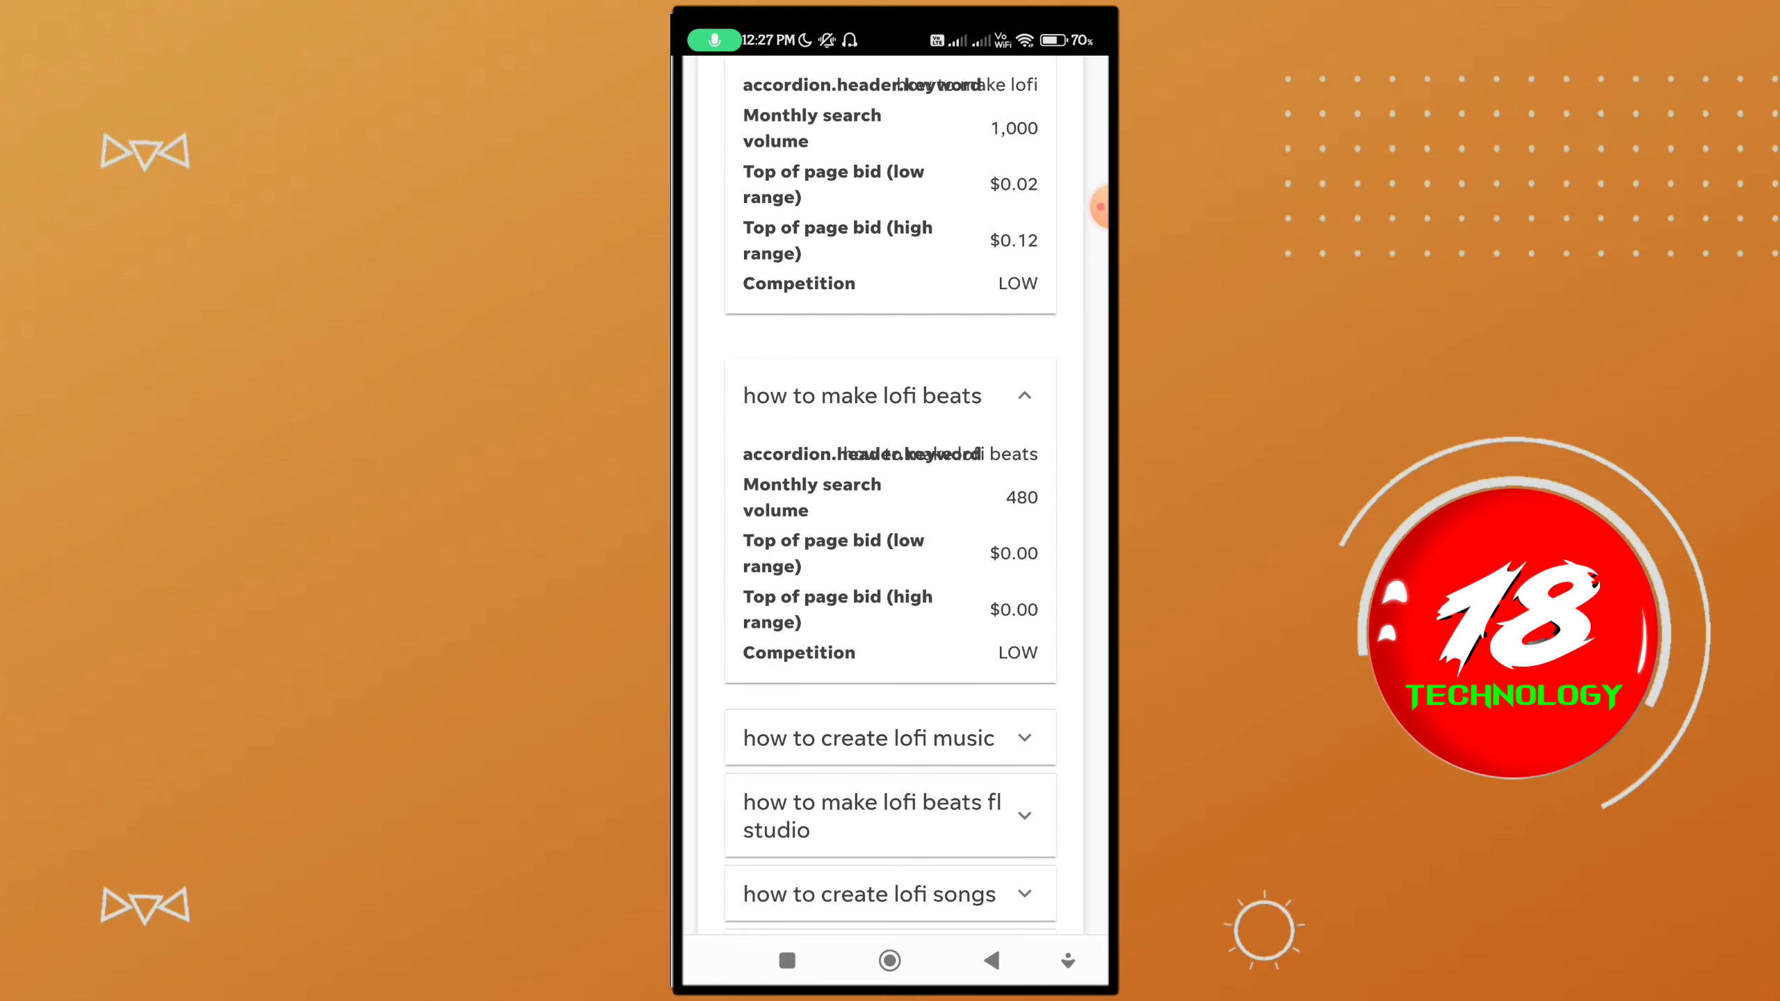
drag(860, 585, 859, 545)
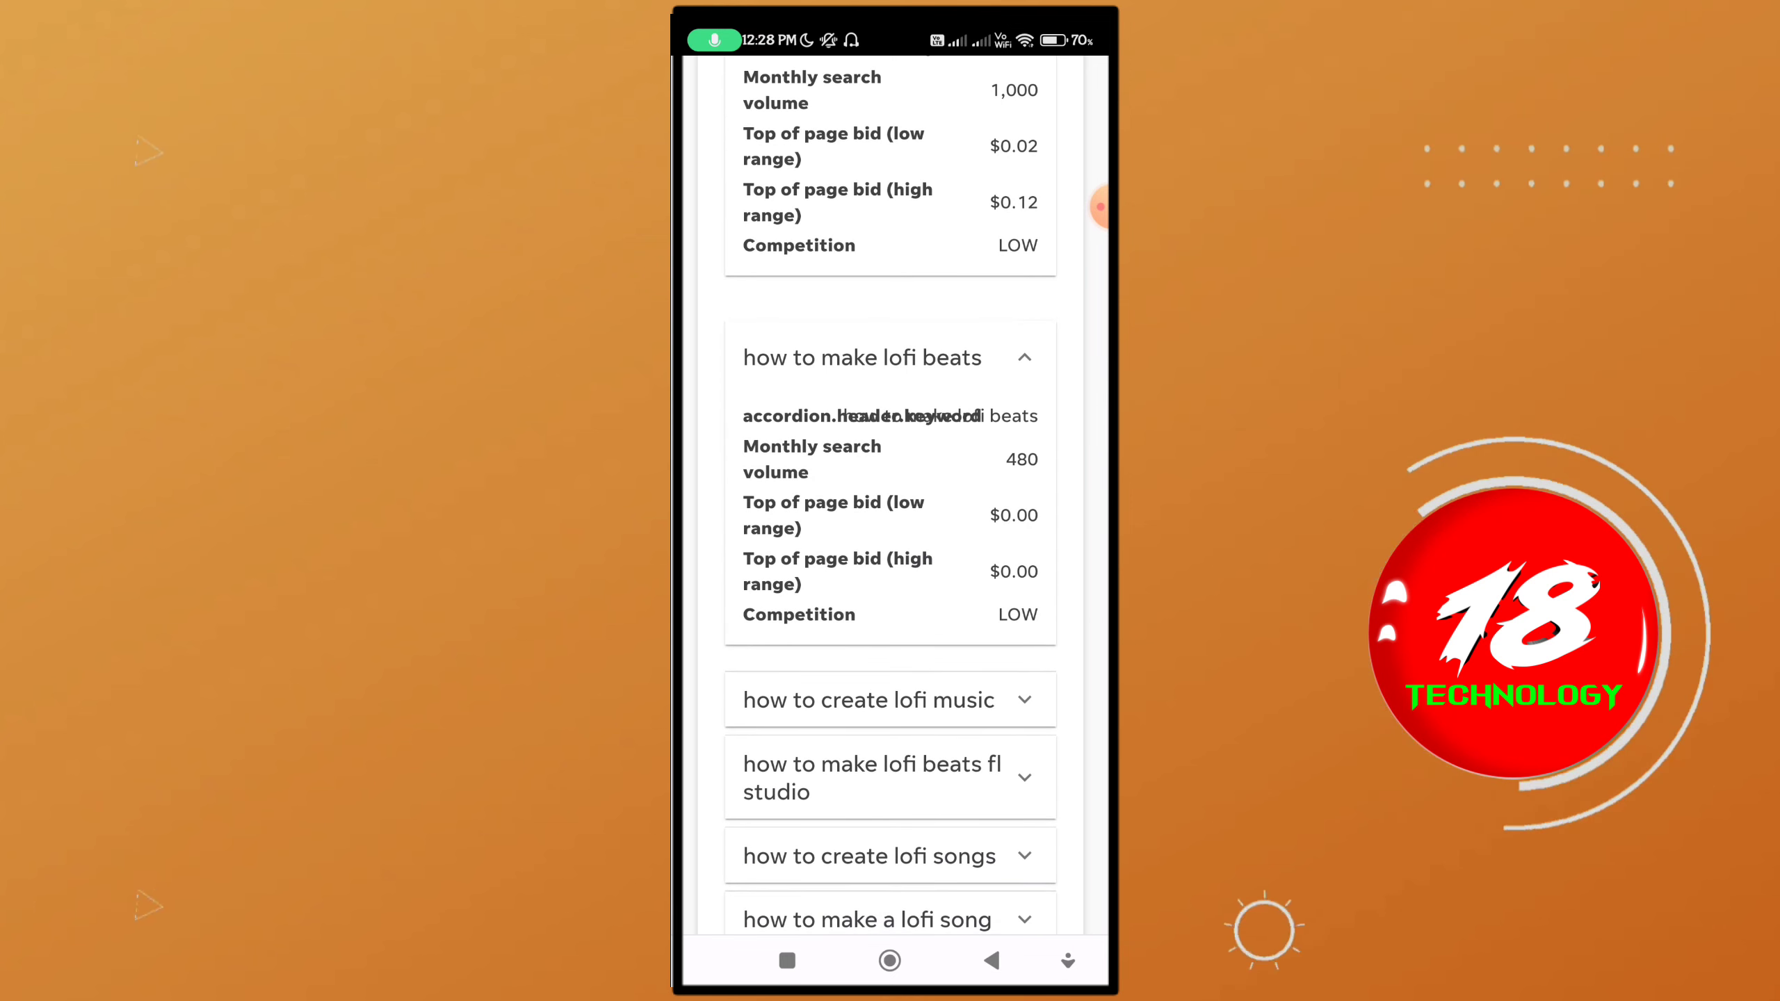
click(1025, 357)
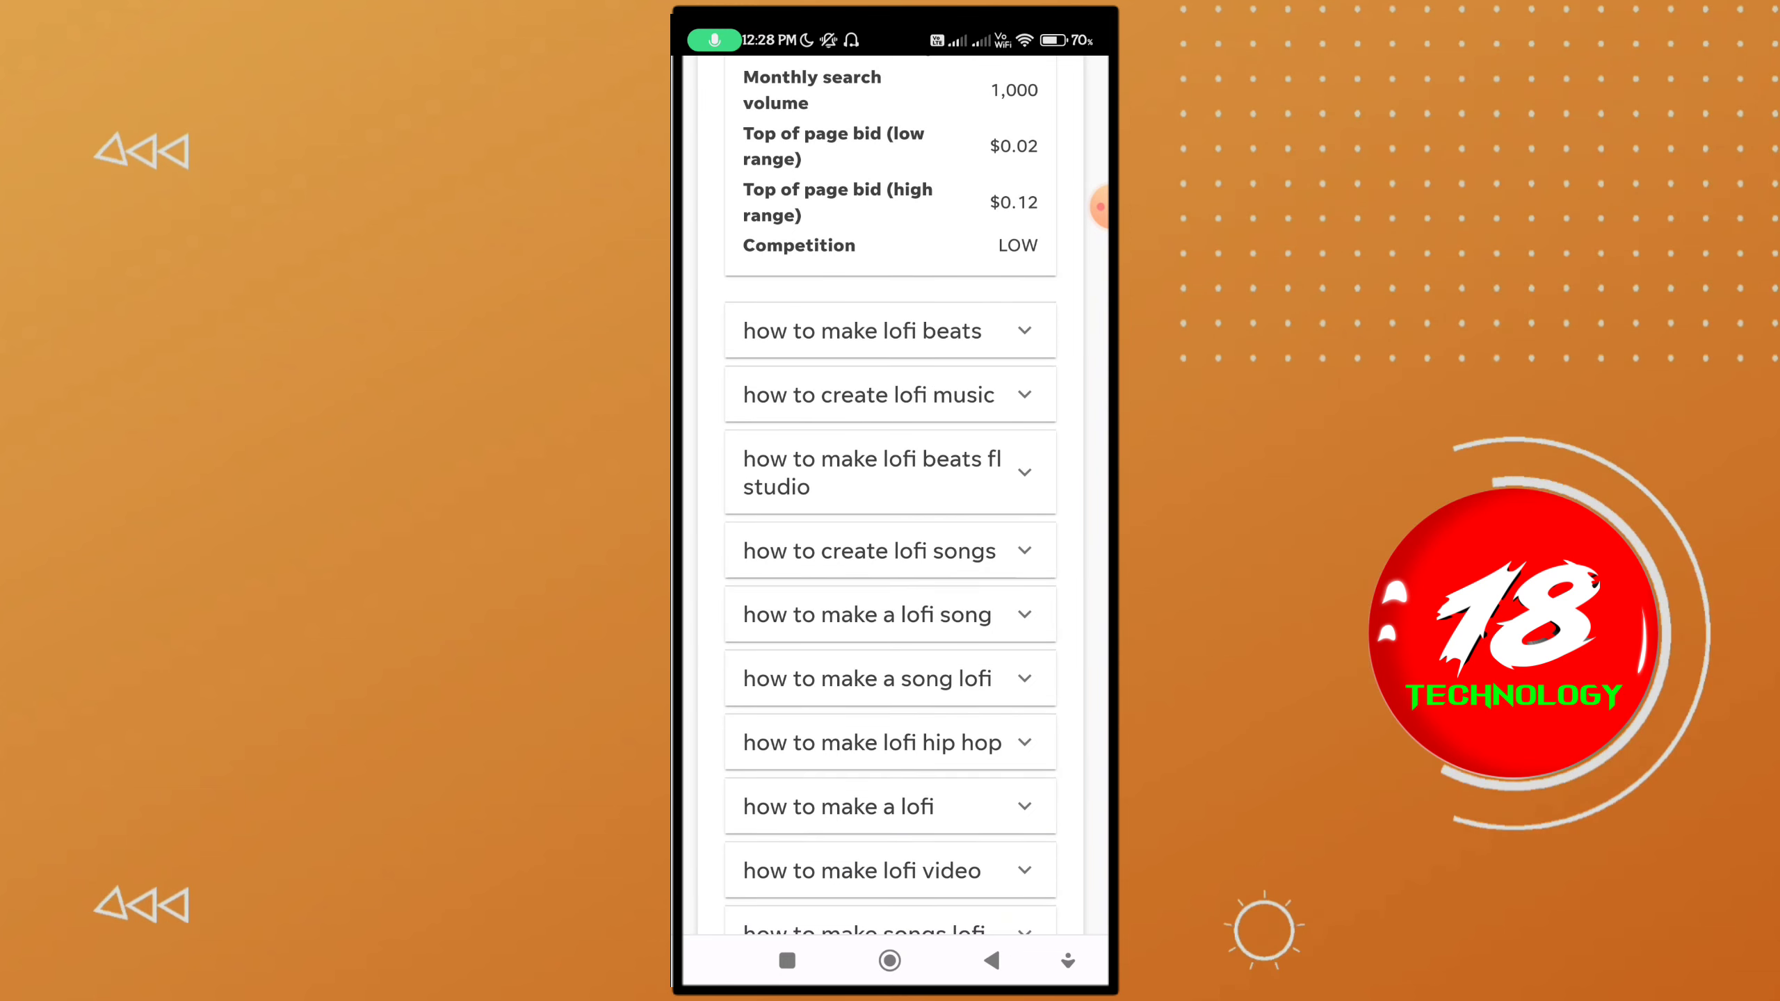
drag(860, 585, 860, 502)
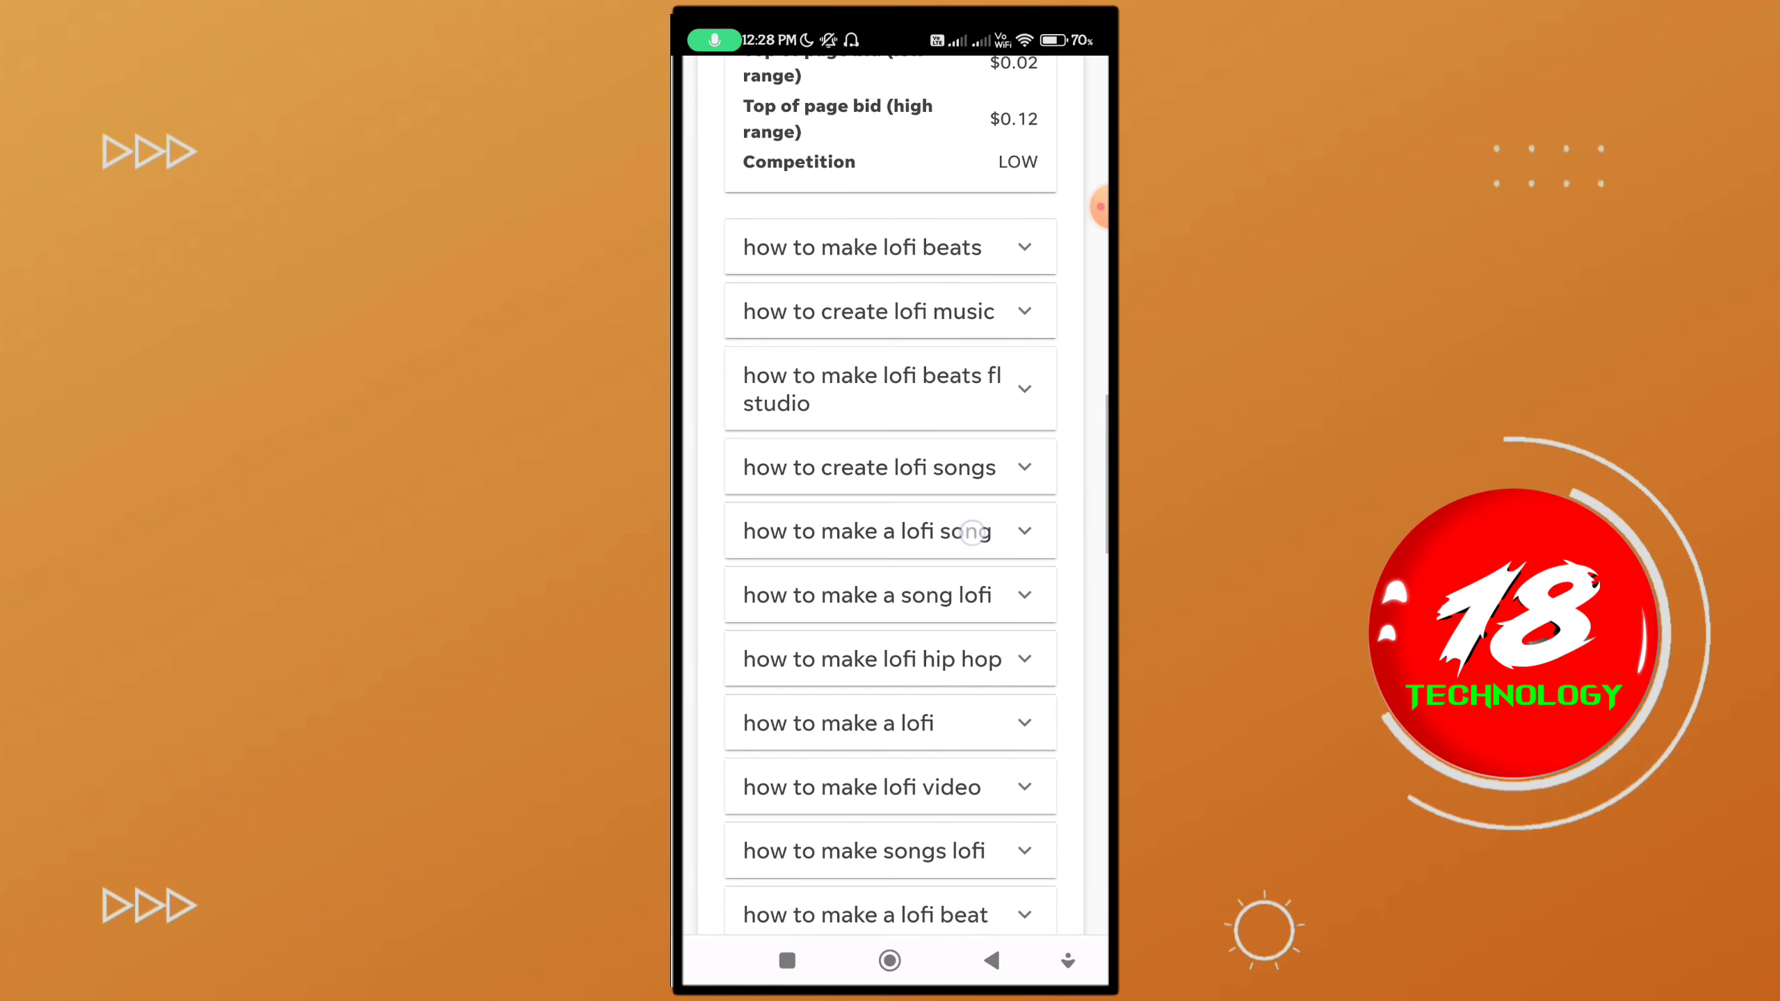
Step: Check the metrics for "how to make lofi hip hop" and review the remaining keyword suggestions down to the end of the list
click(876, 390)
click(1025, 415)
drag(859, 631, 859, 399)
click(872, 425)
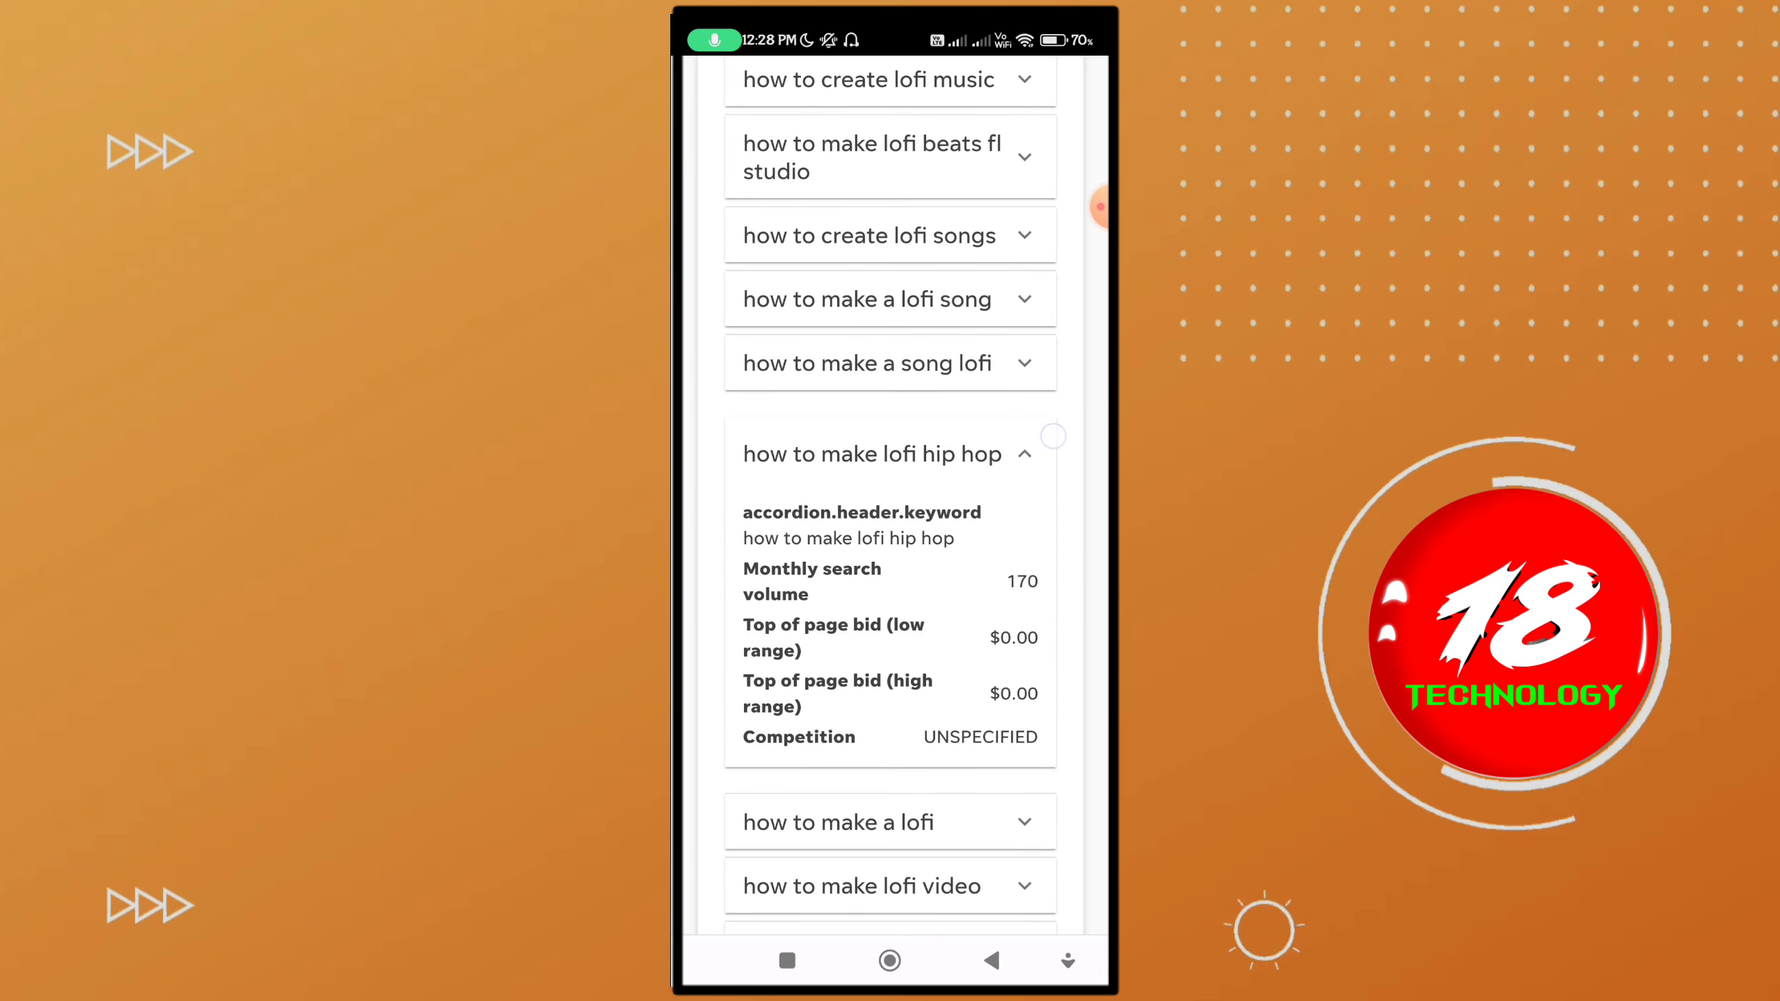
click(1025, 454)
click(1024, 449)
drag(859, 632, 859, 181)
click(876, 463)
click(1025, 489)
drag(860, 631, 860, 365)
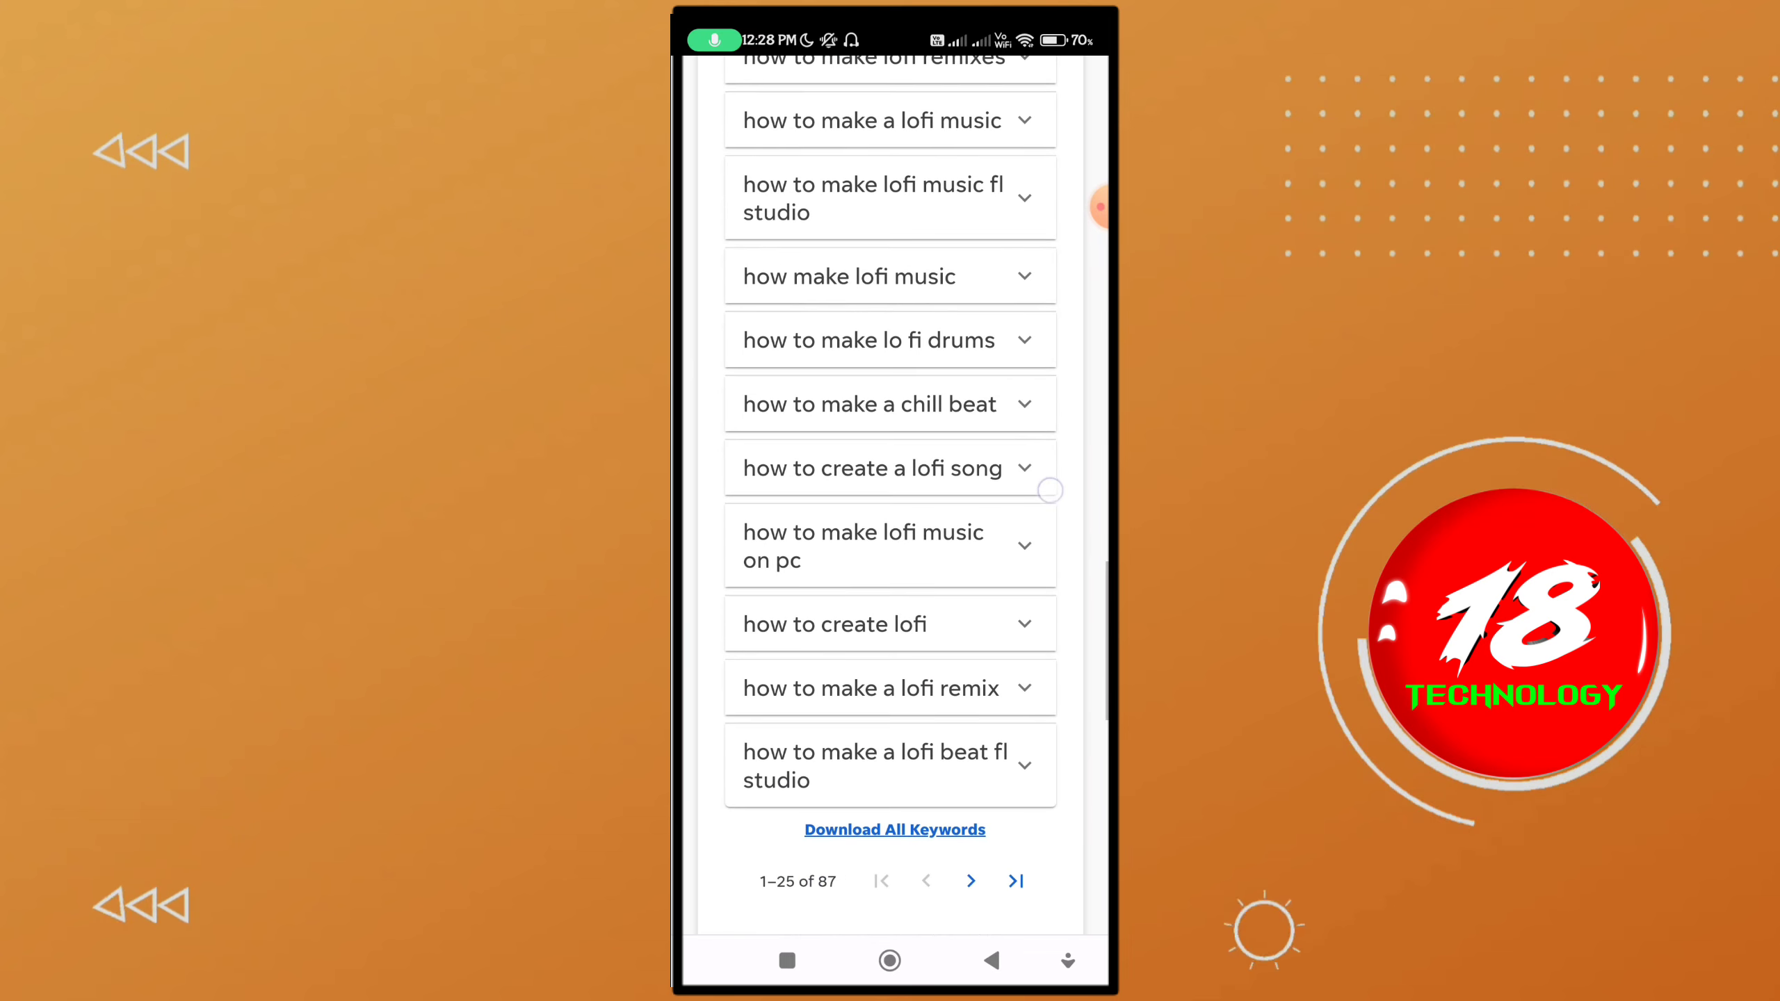
click(1017, 549)
click(1017, 561)
drag(1021, 755, 1021, 485)
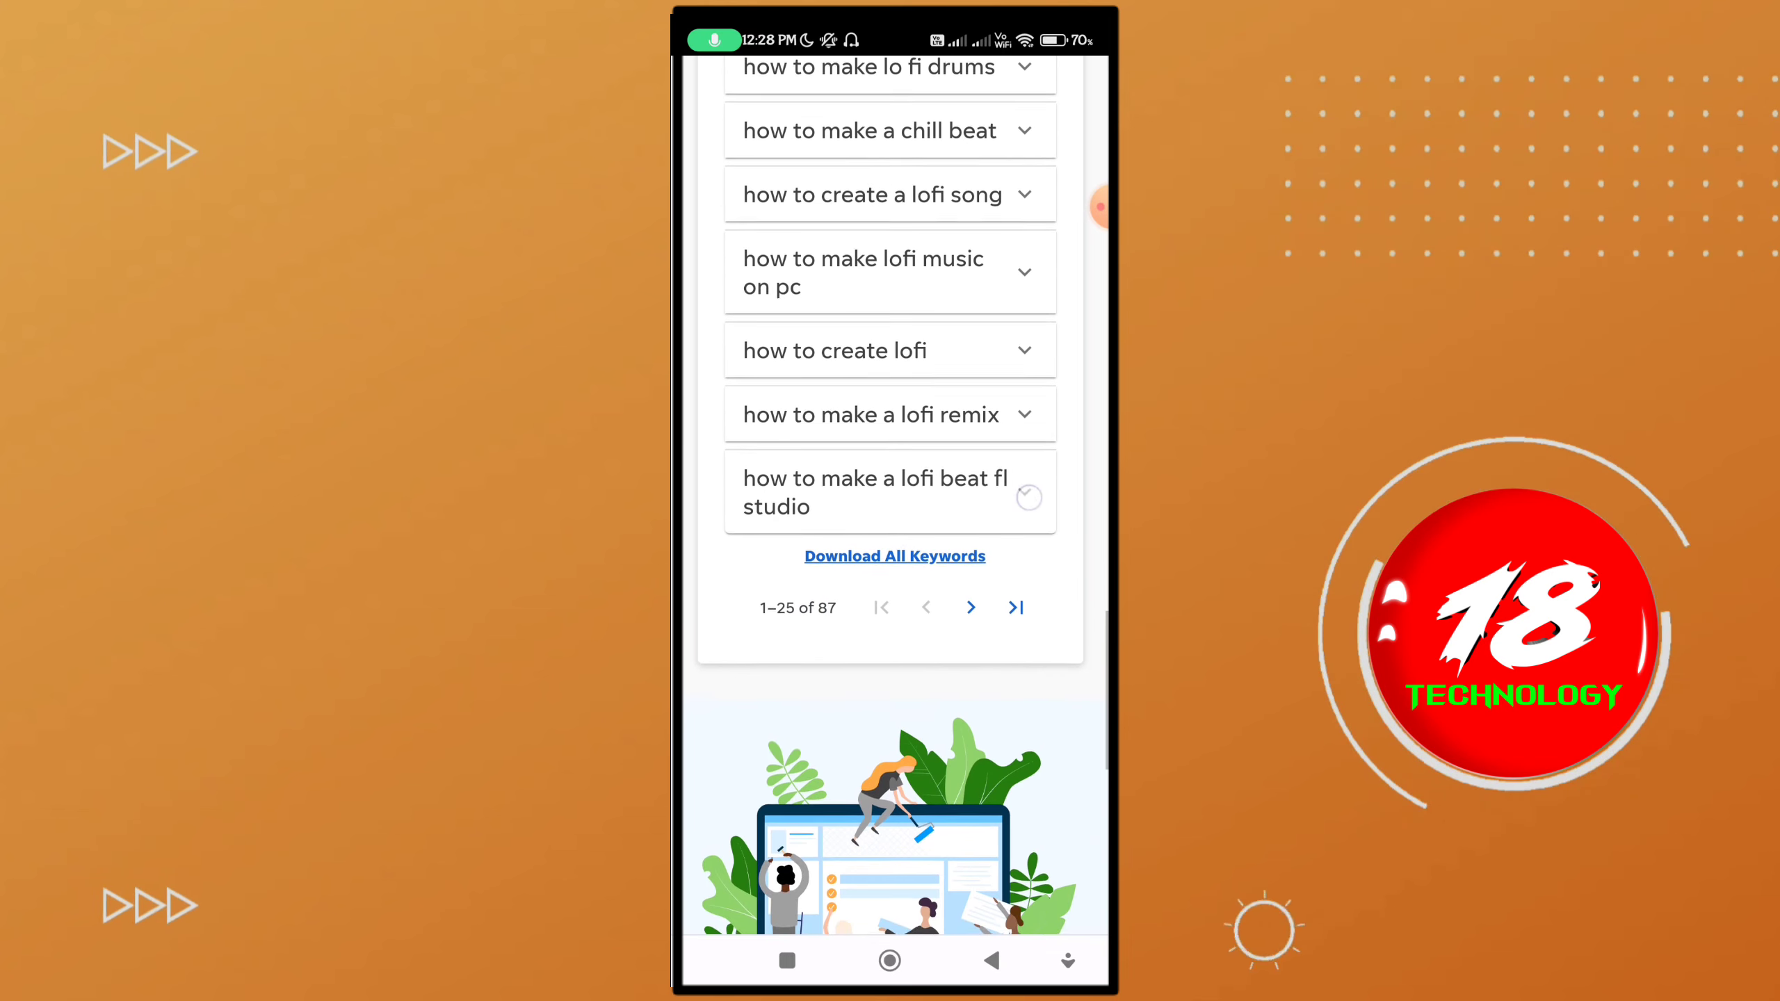
drag(859, 631, 860, 514)
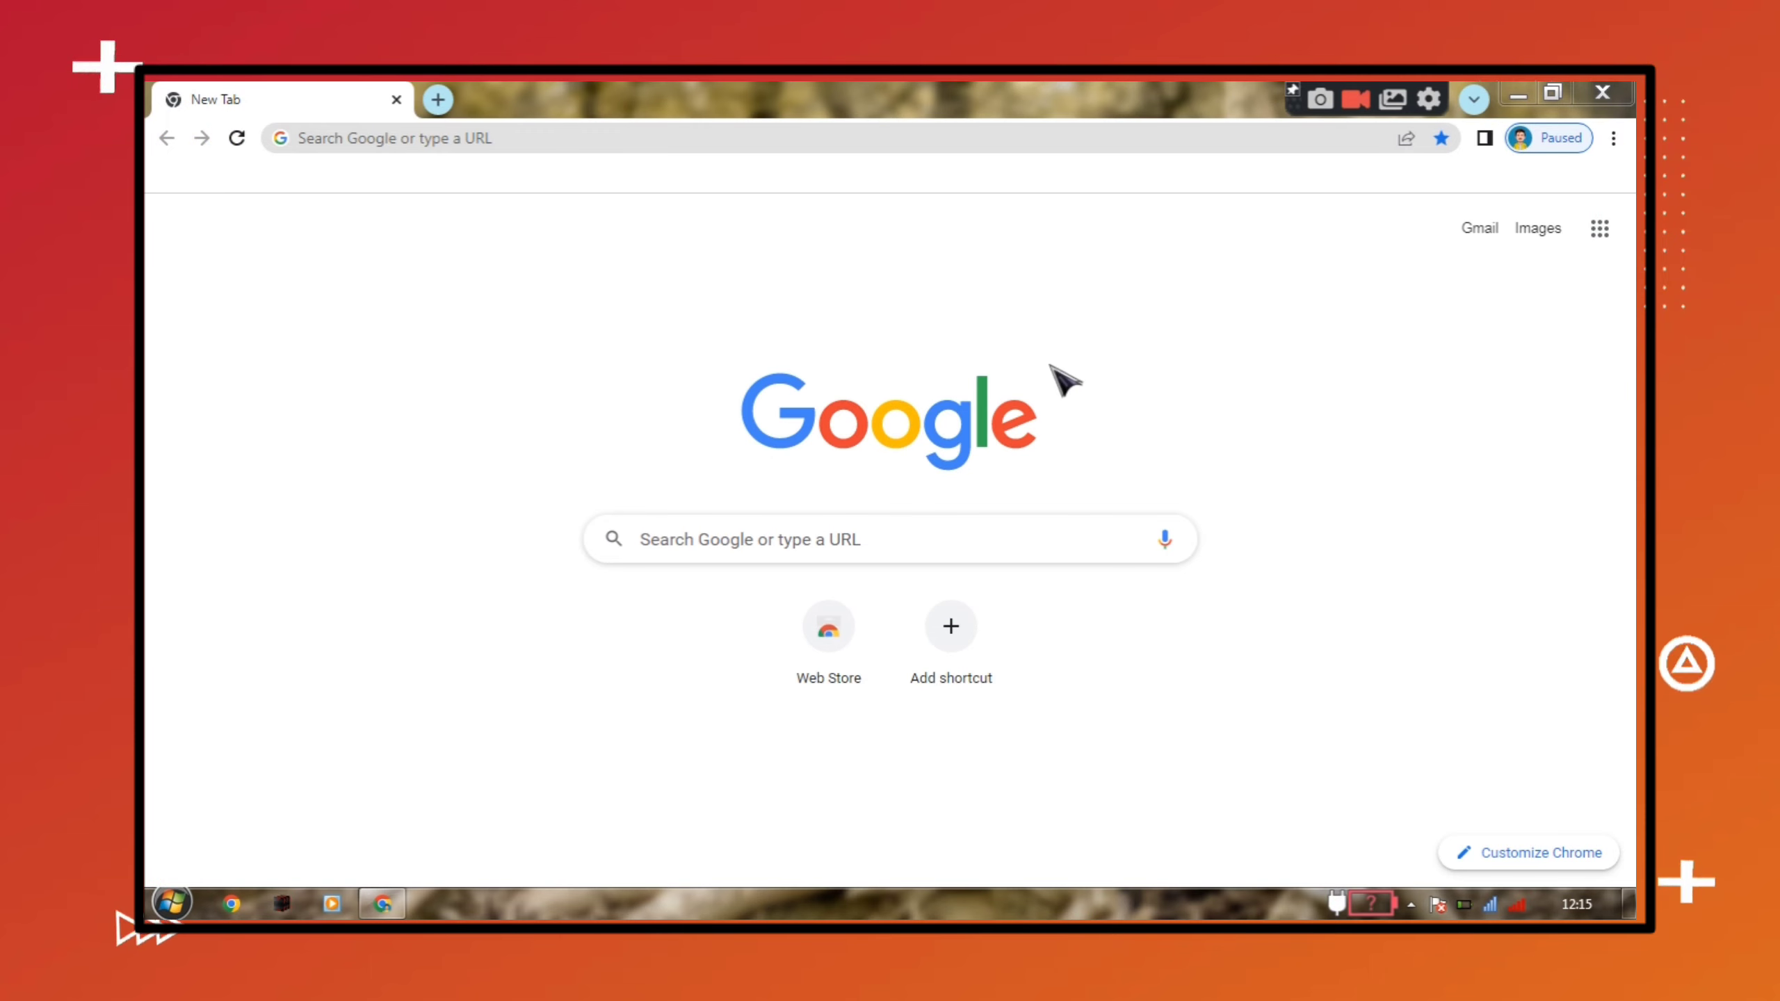
Step: Switch to Chrome, search Google for "google keyword planner" and open the "Use Keyword Planner - Google Ads Help" result
click(683, 541)
click(704, 591)
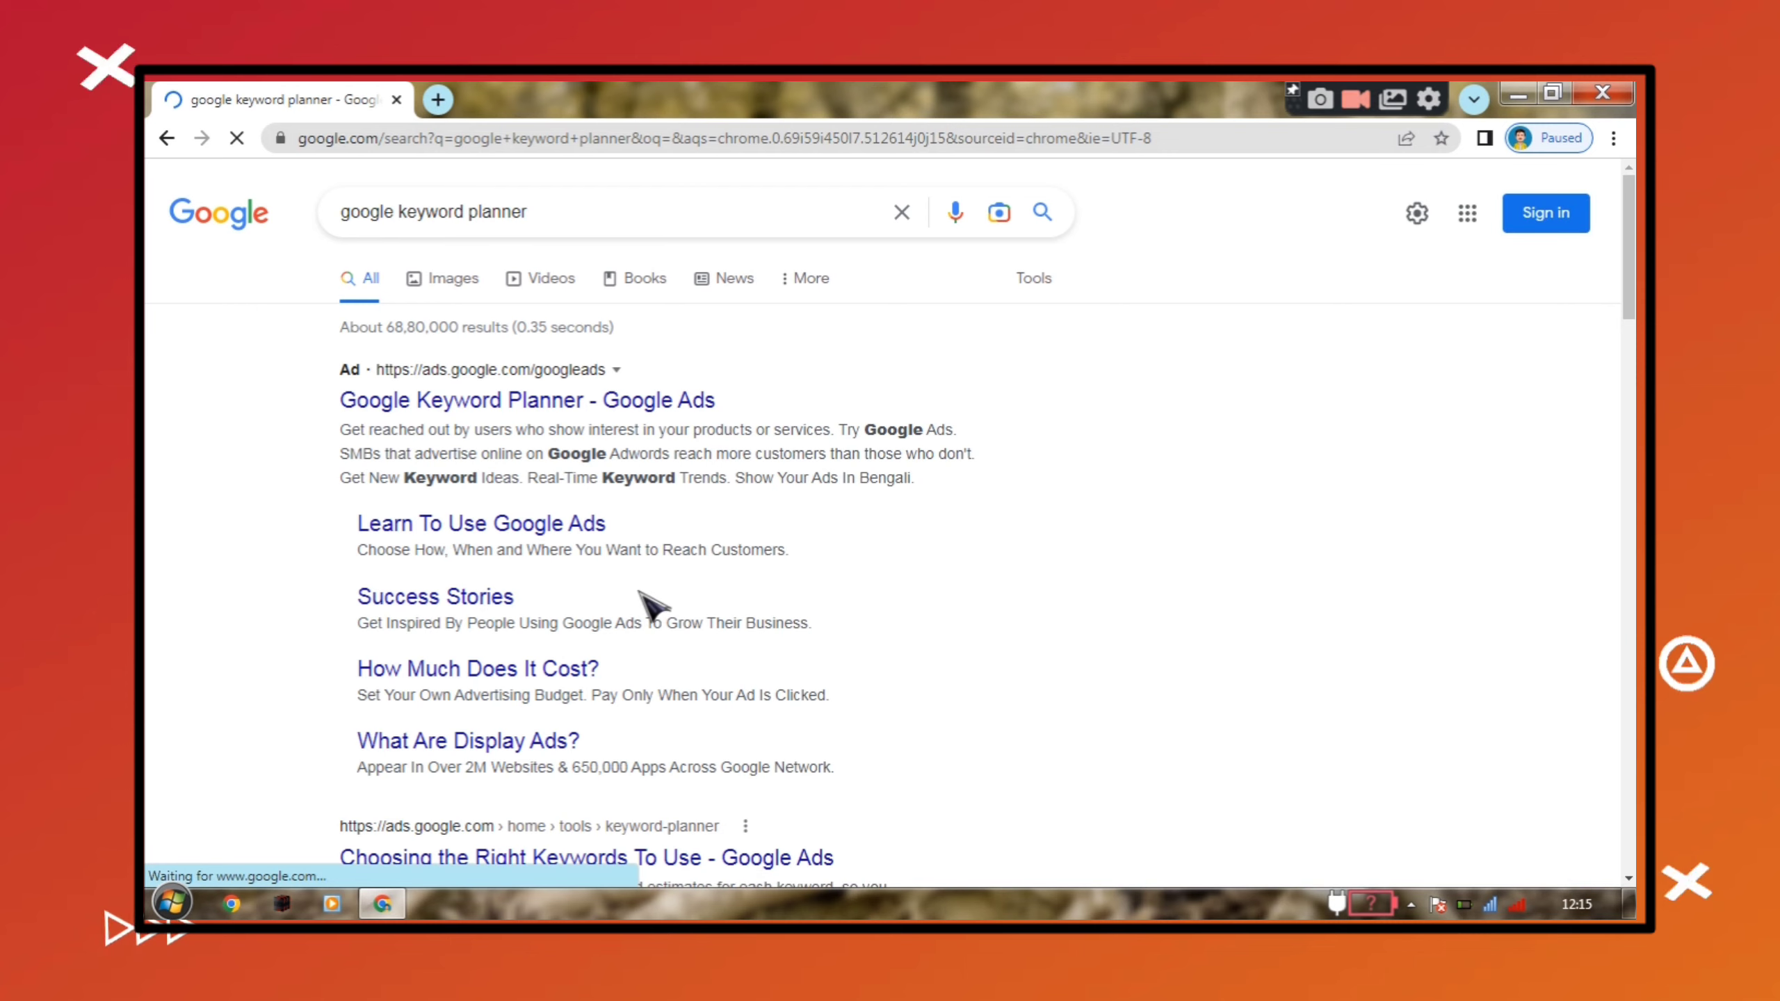
scroll(659, 600, down, 5)
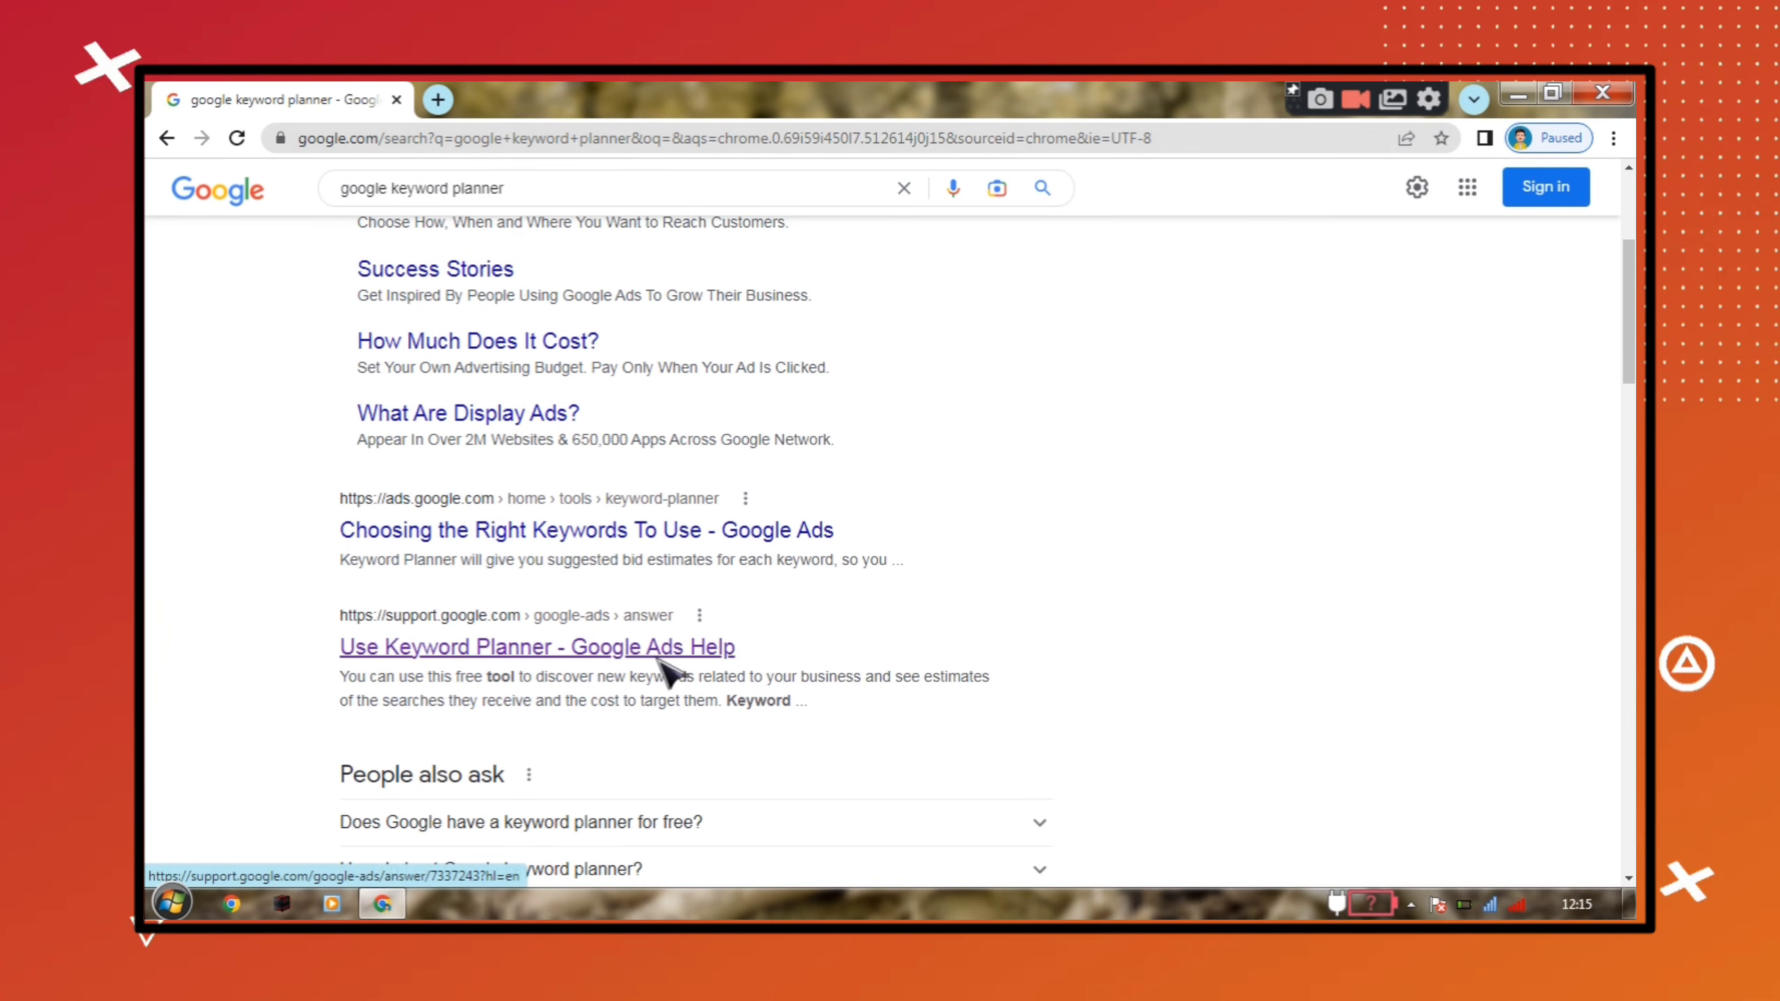
click(471, 652)
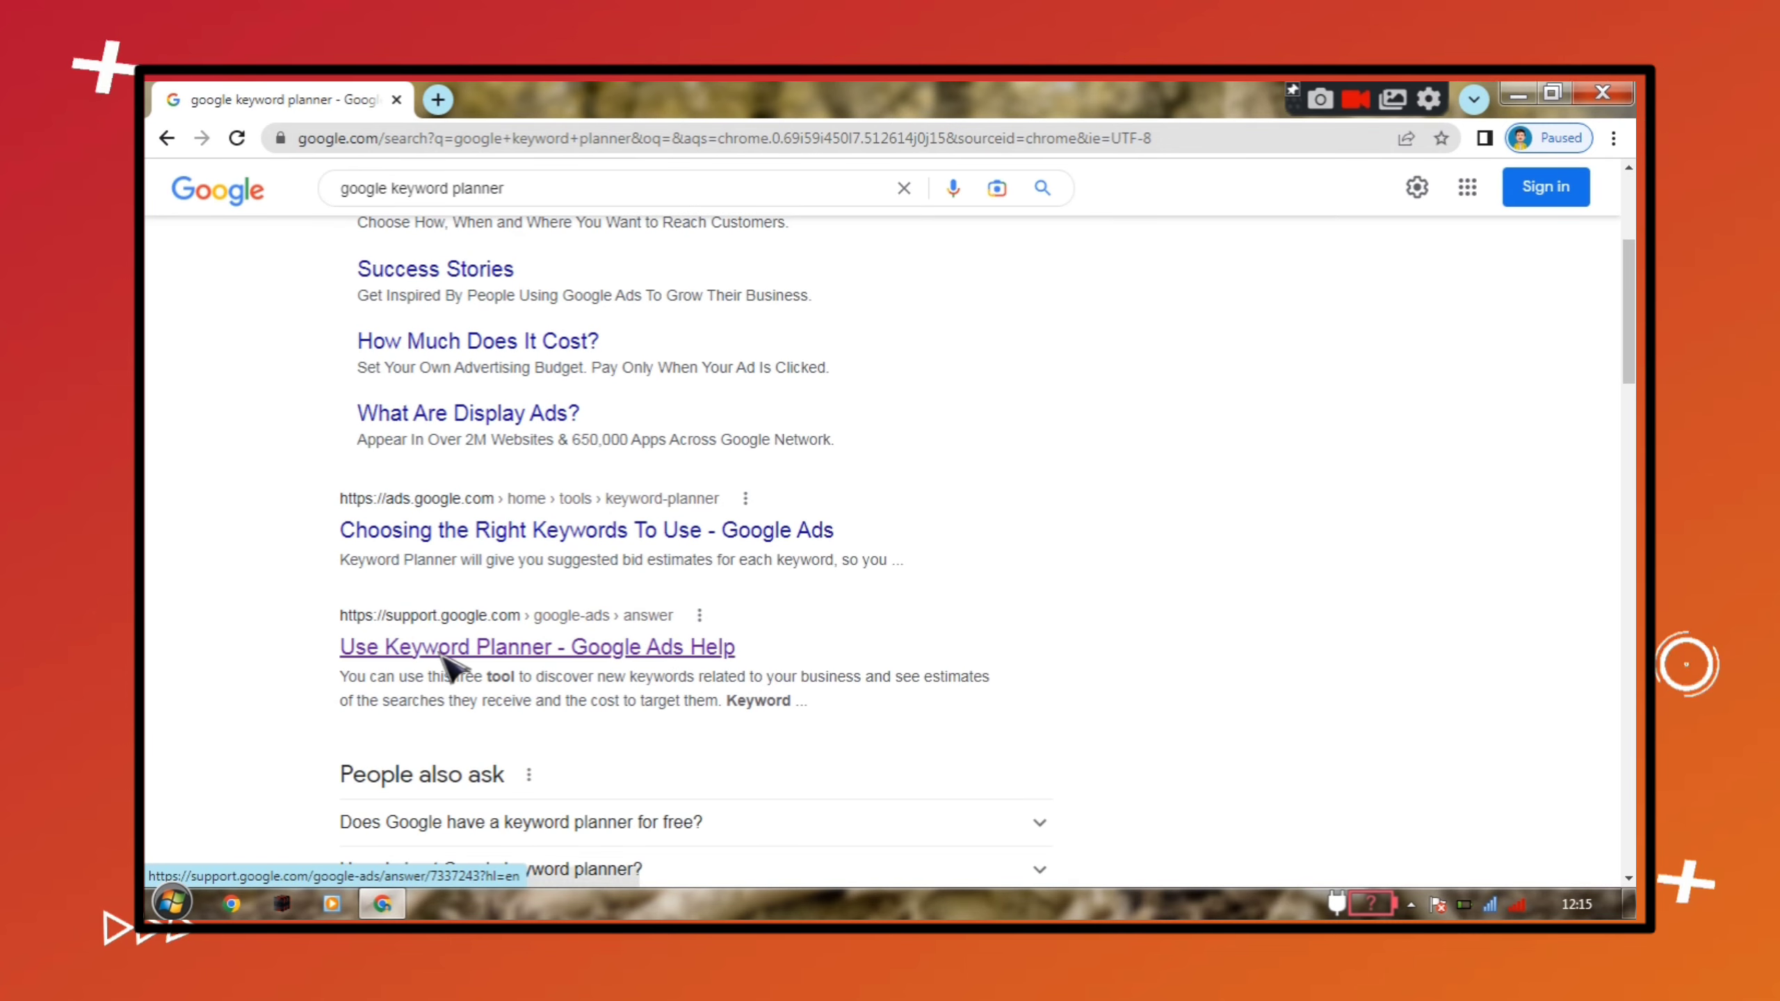
Step: Open Keyword Planner from the help article's keyword plan instructions and sign in with the saved Google account
scroll(516, 656, down, 10)
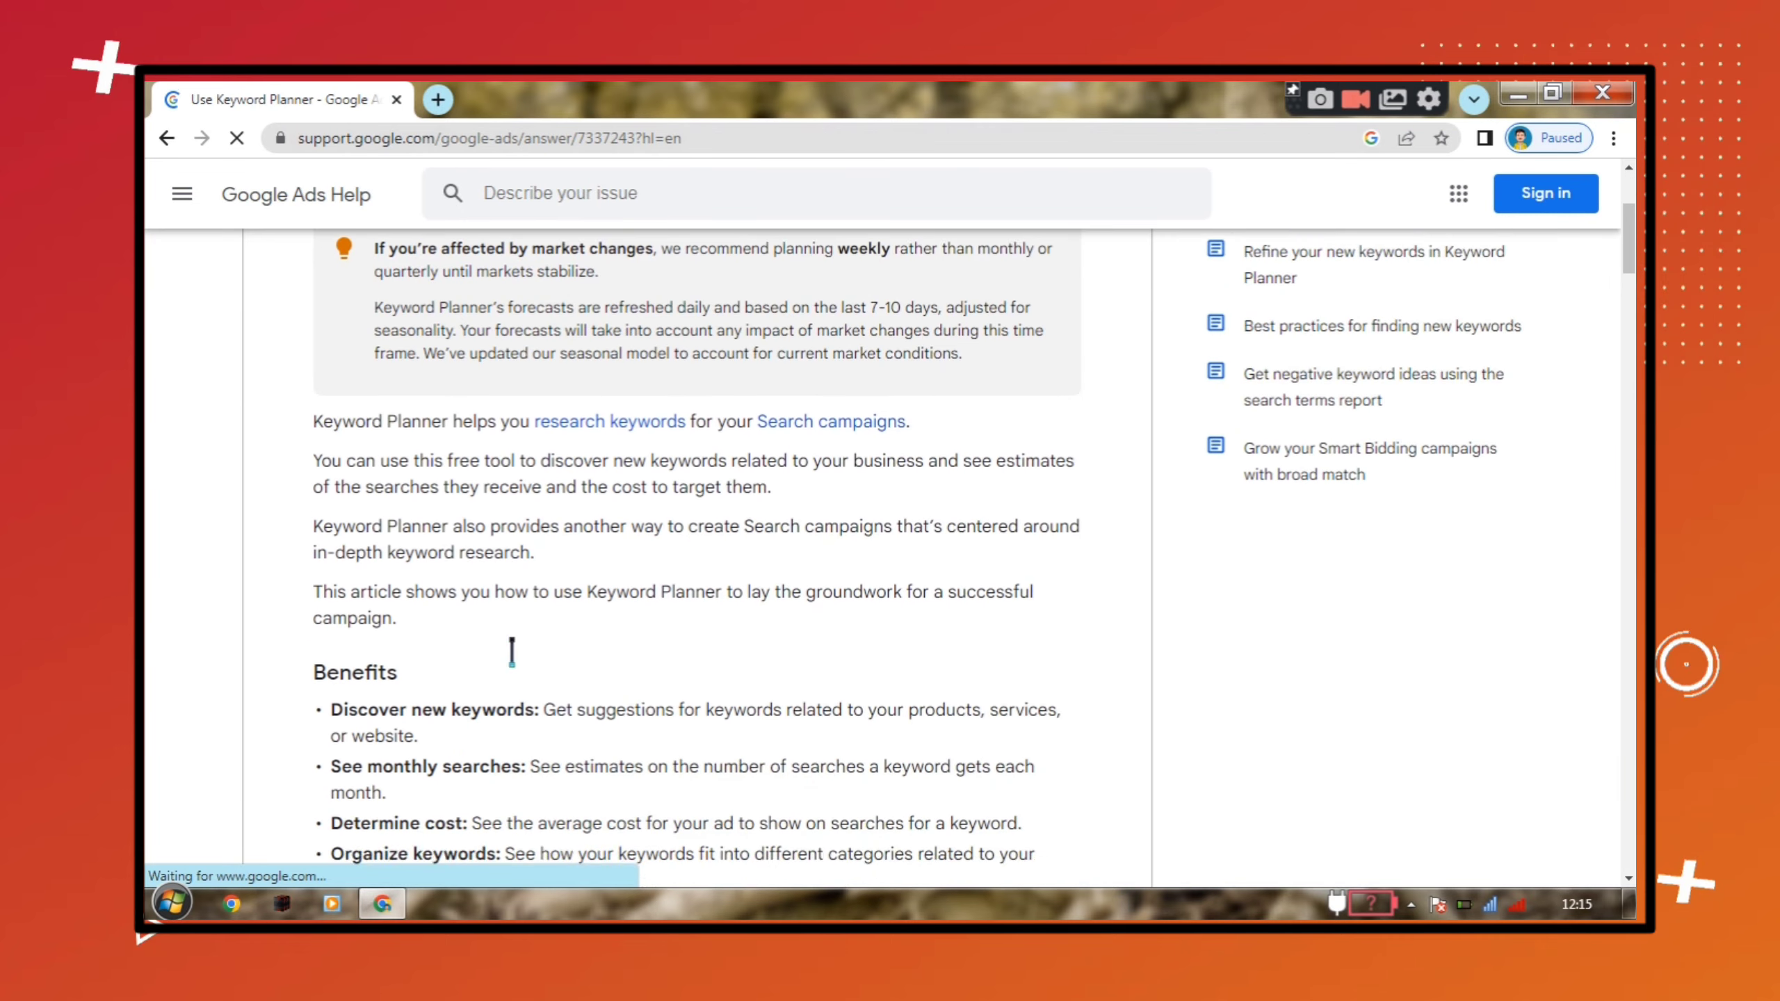
scroll(517, 659, down, 5)
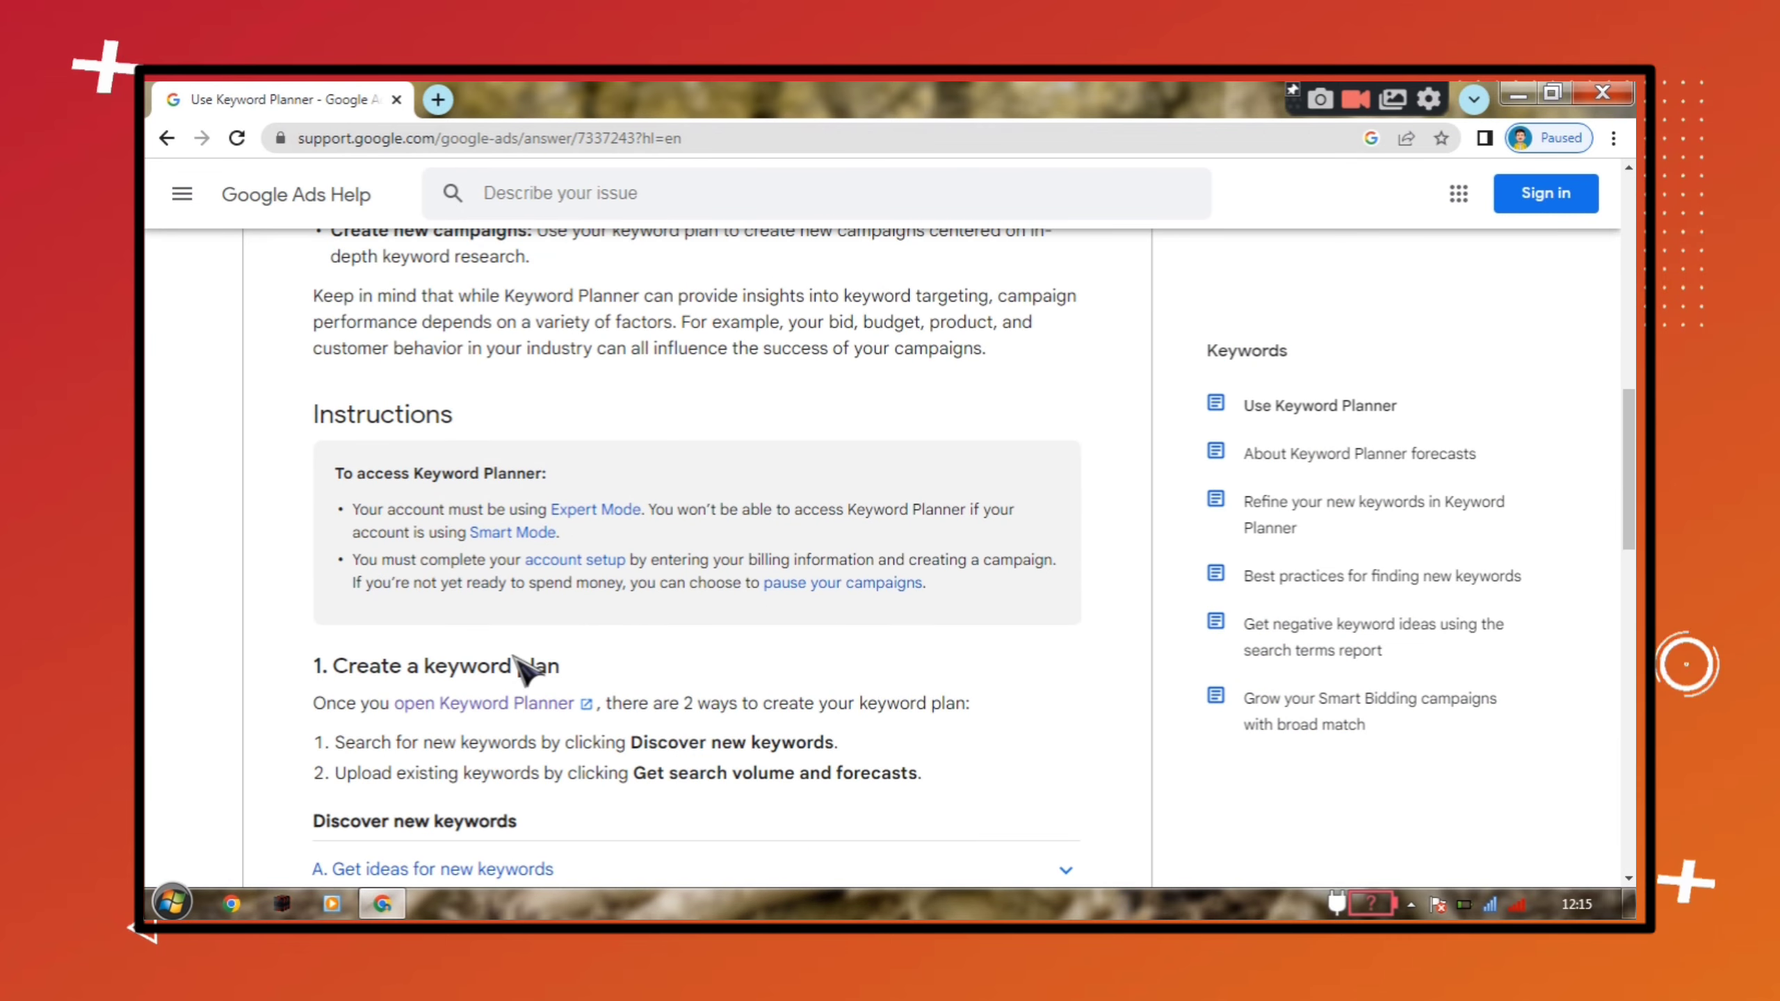
click(490, 700)
click(508, 706)
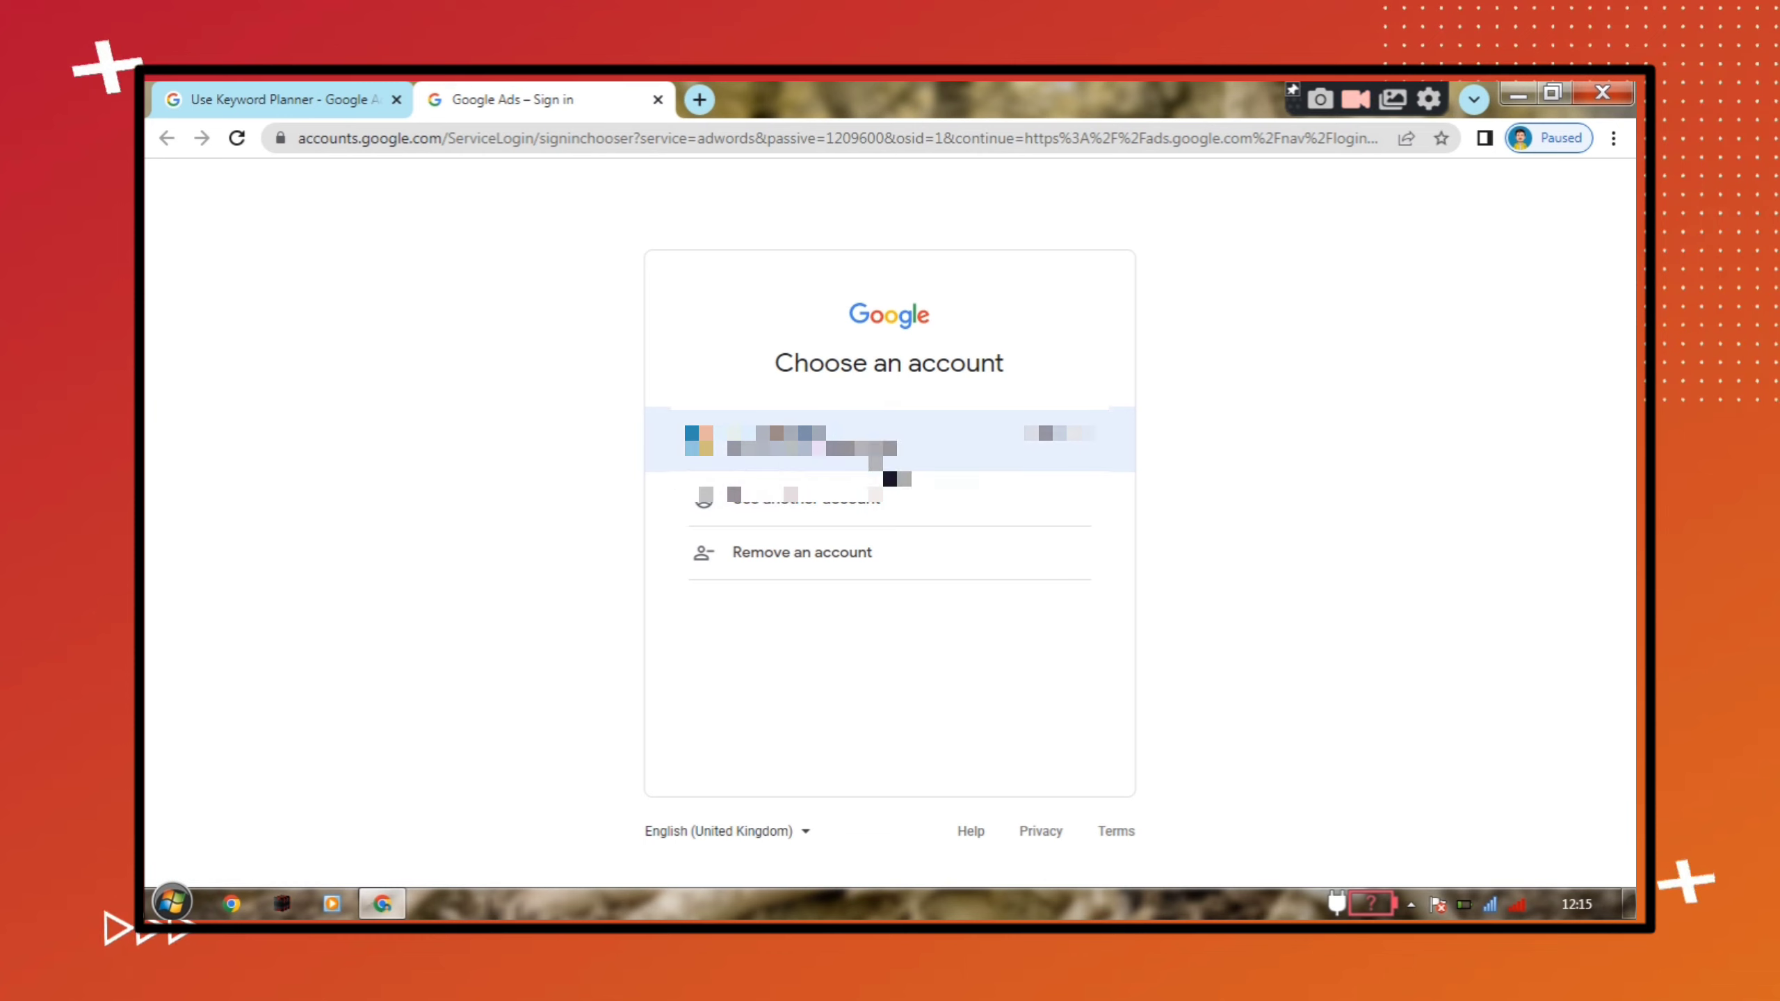
click(918, 452)
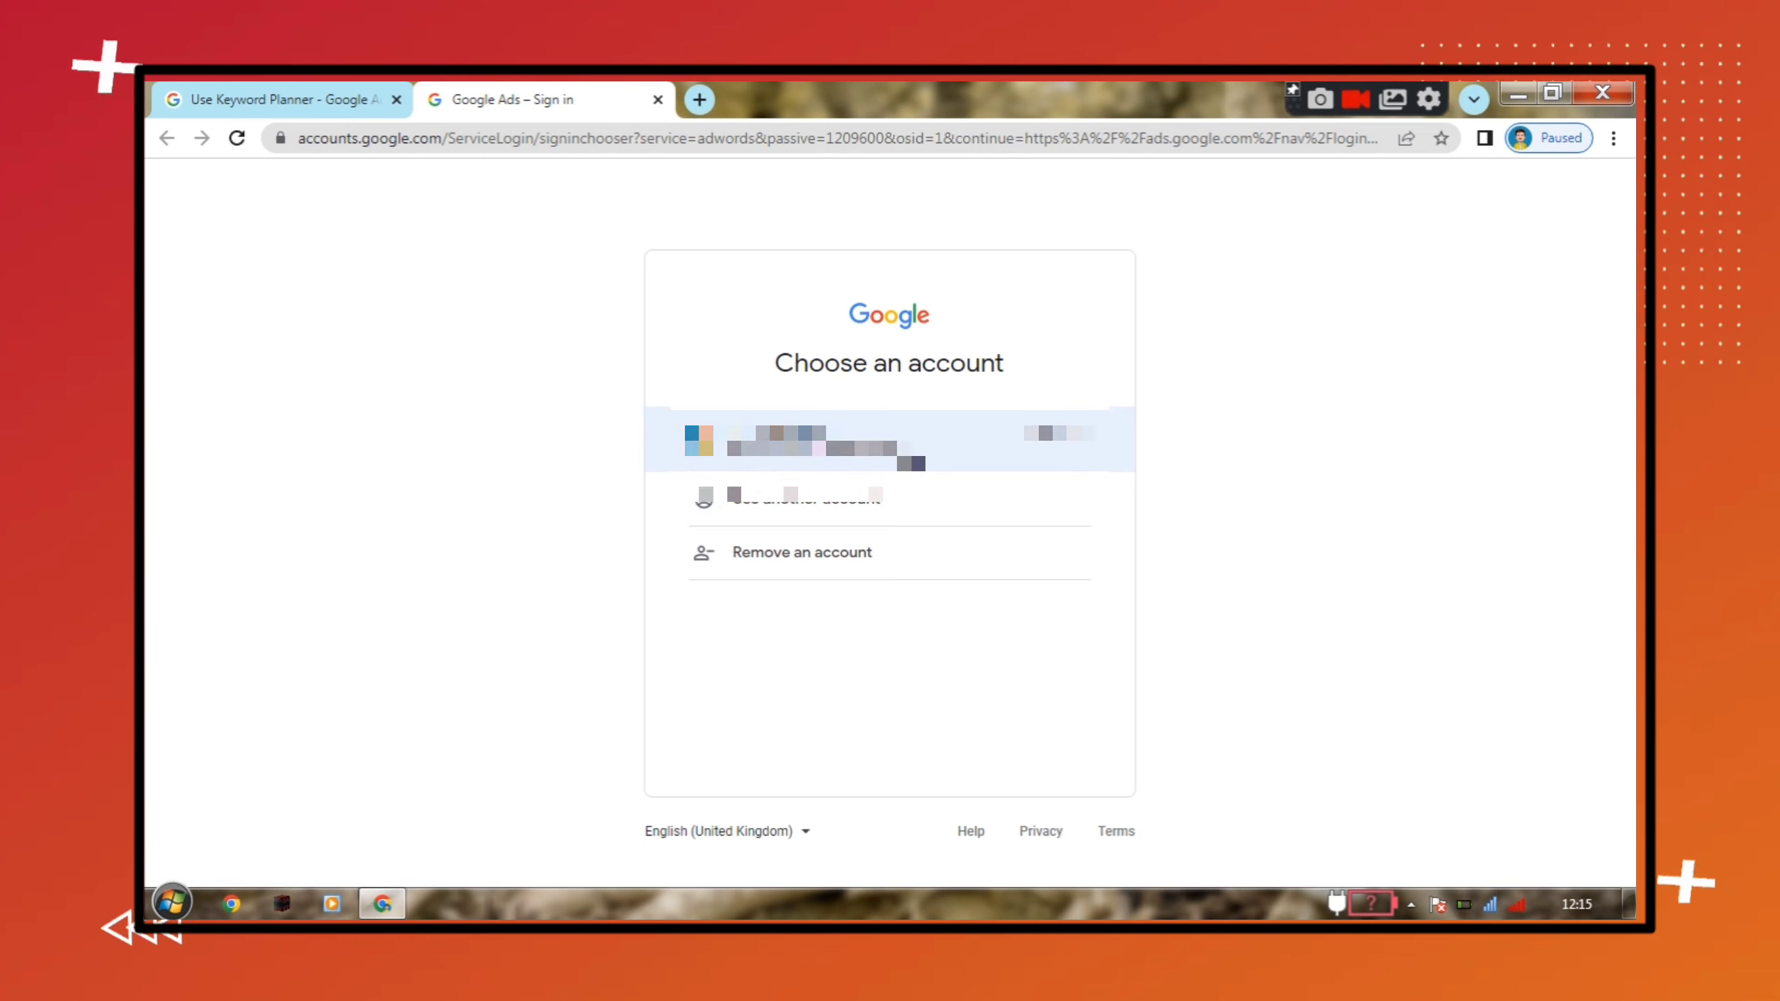
click(914, 459)
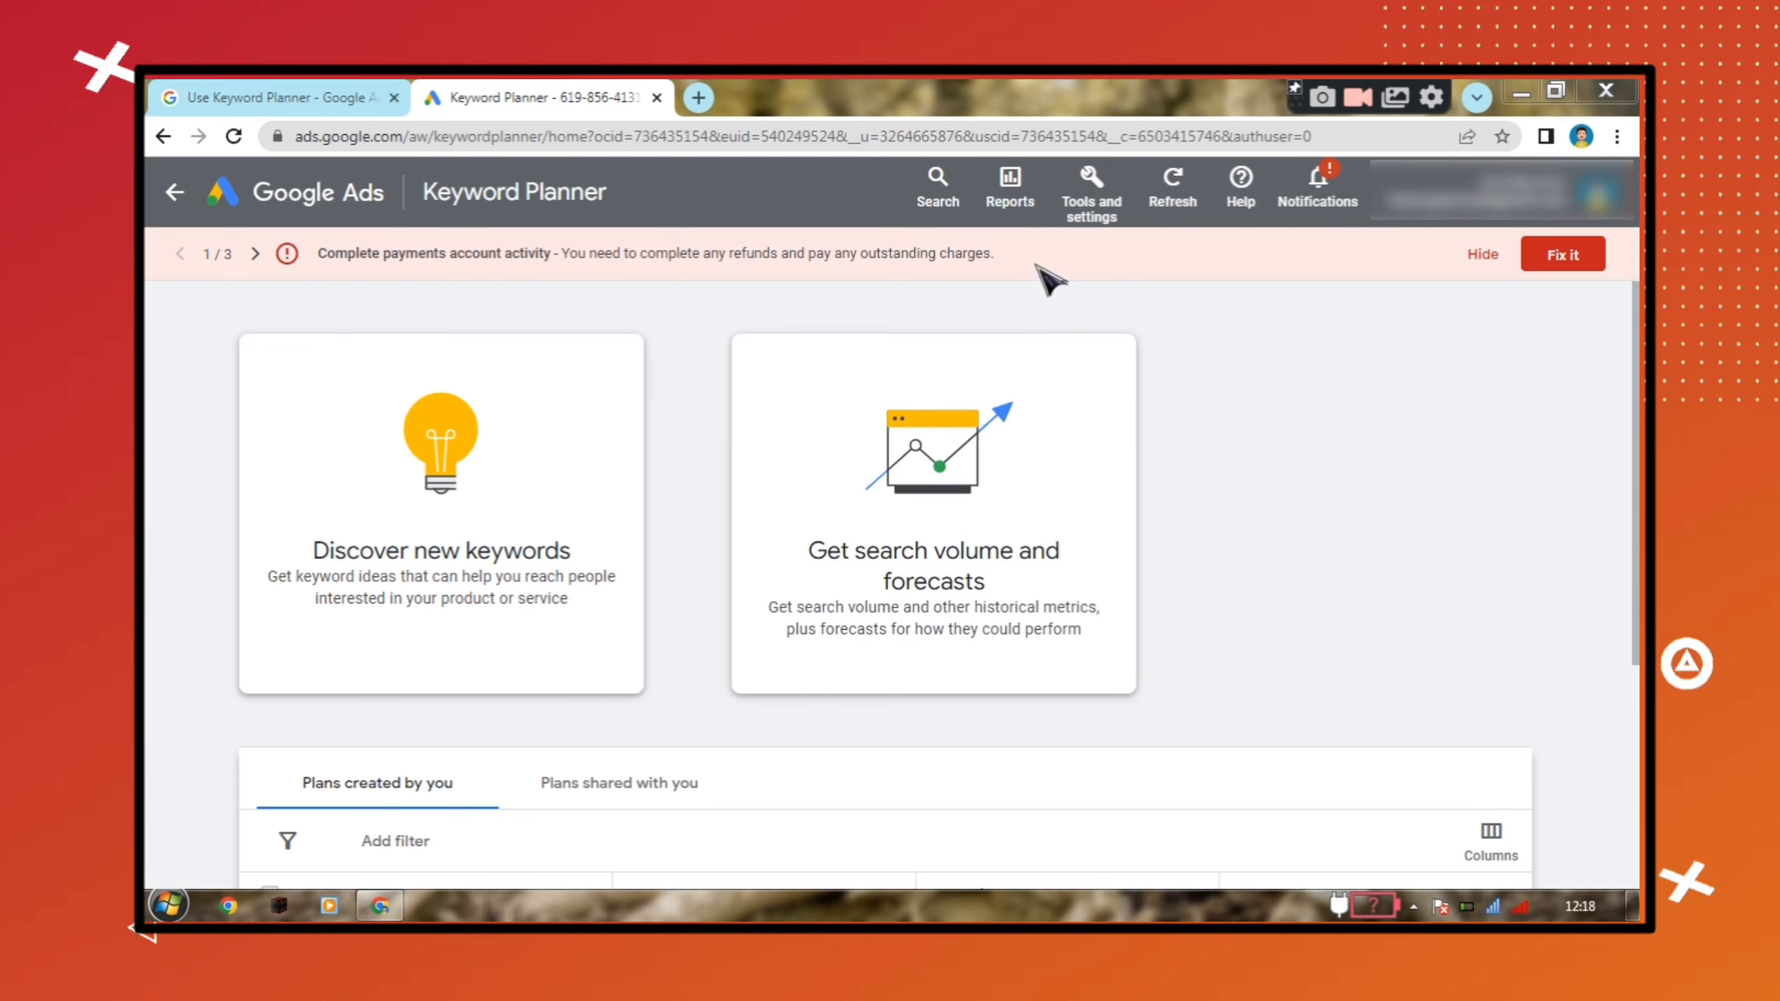
Step: Start discovering new keywords and add "how to make lofi", "lofi music" and "lofi kaise banaye" as seed keywords
click(1090, 211)
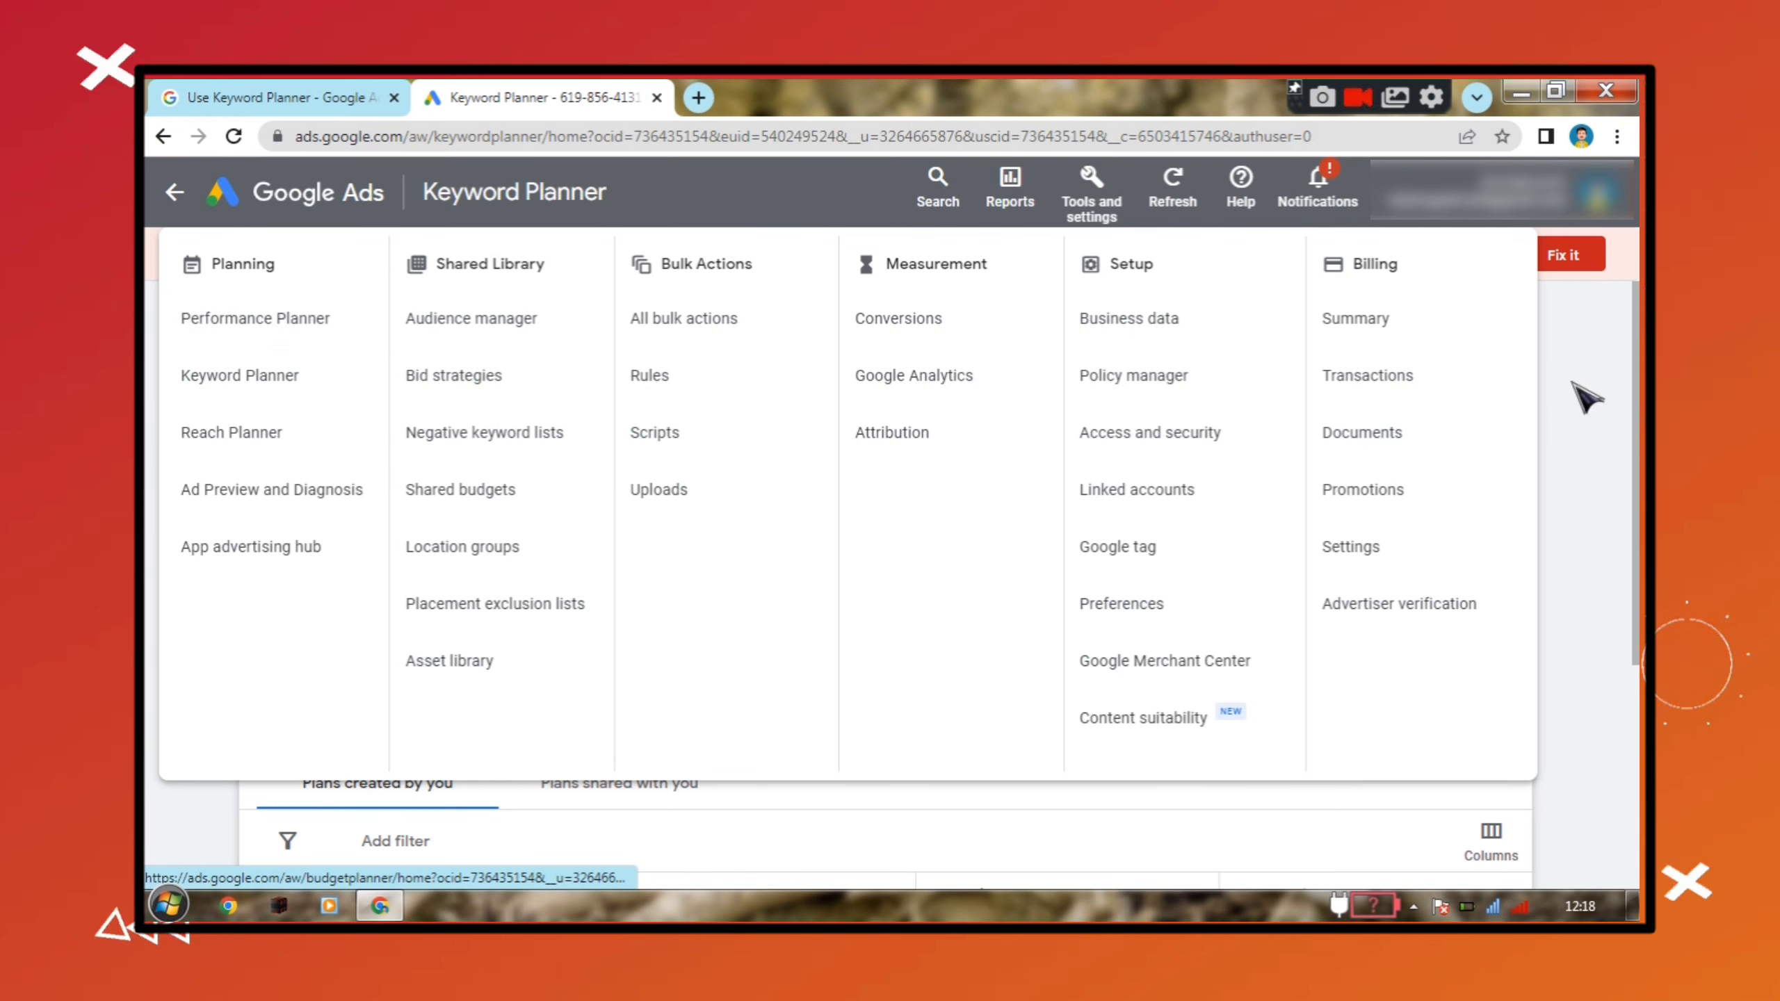
click(1585, 398)
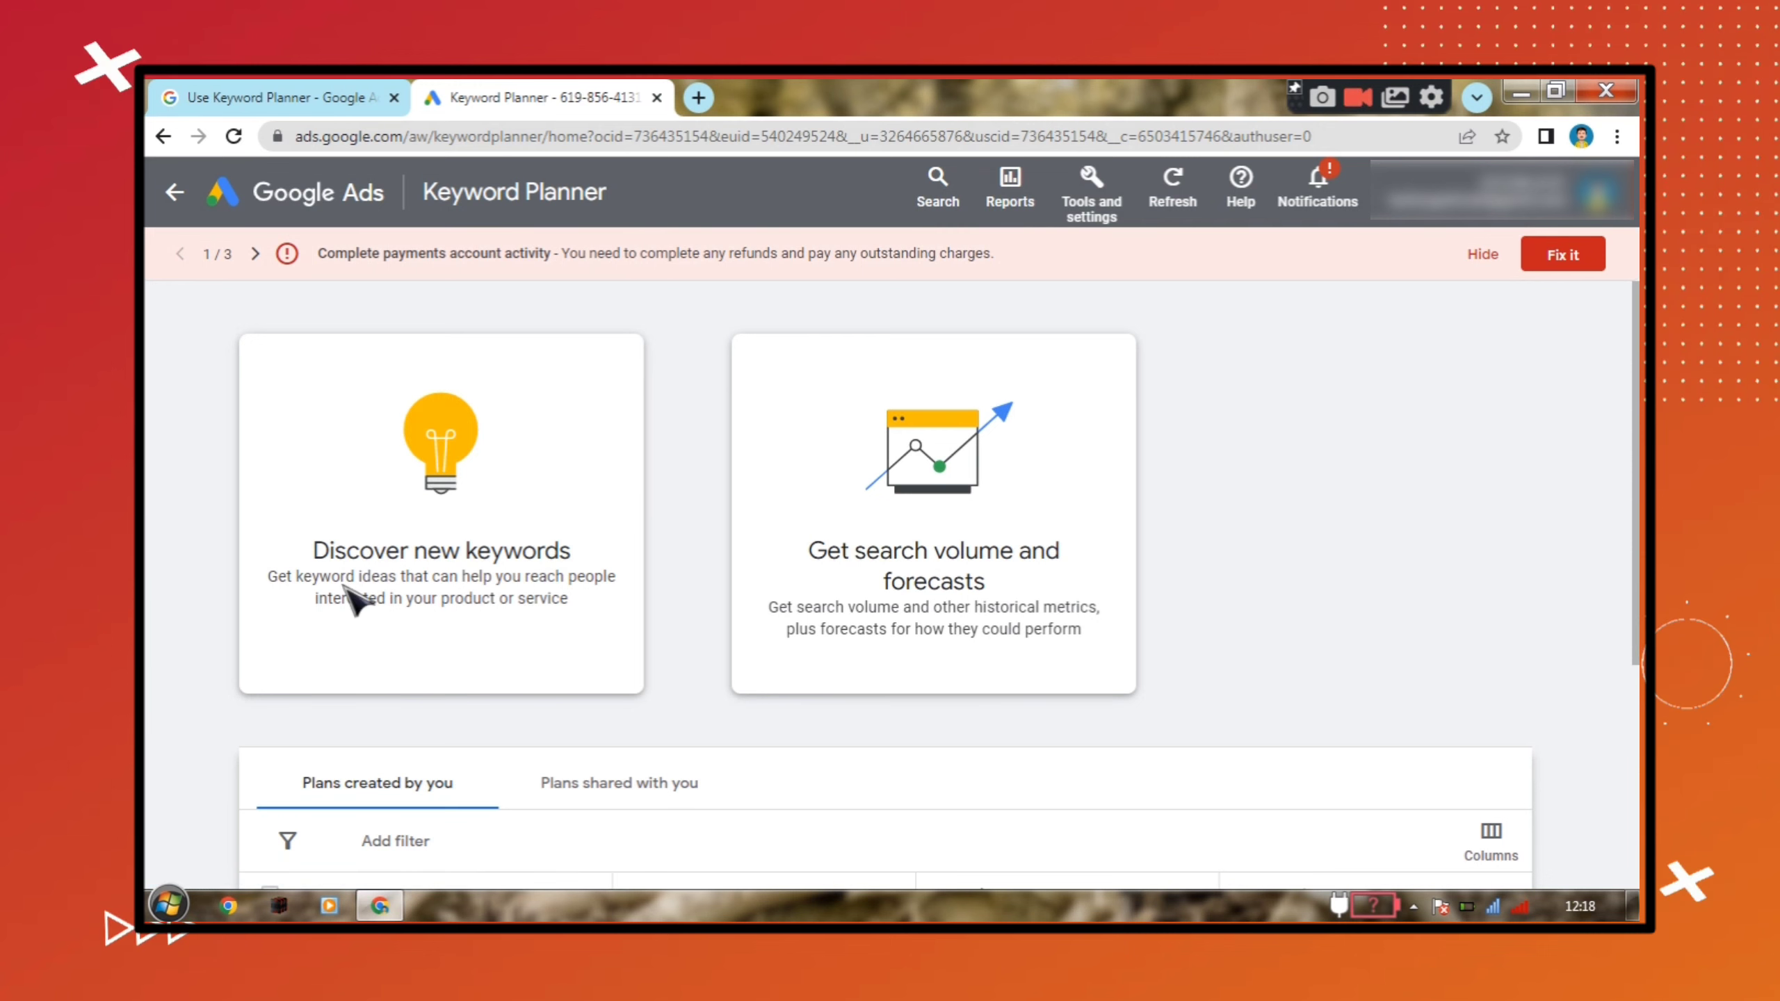
click(455, 546)
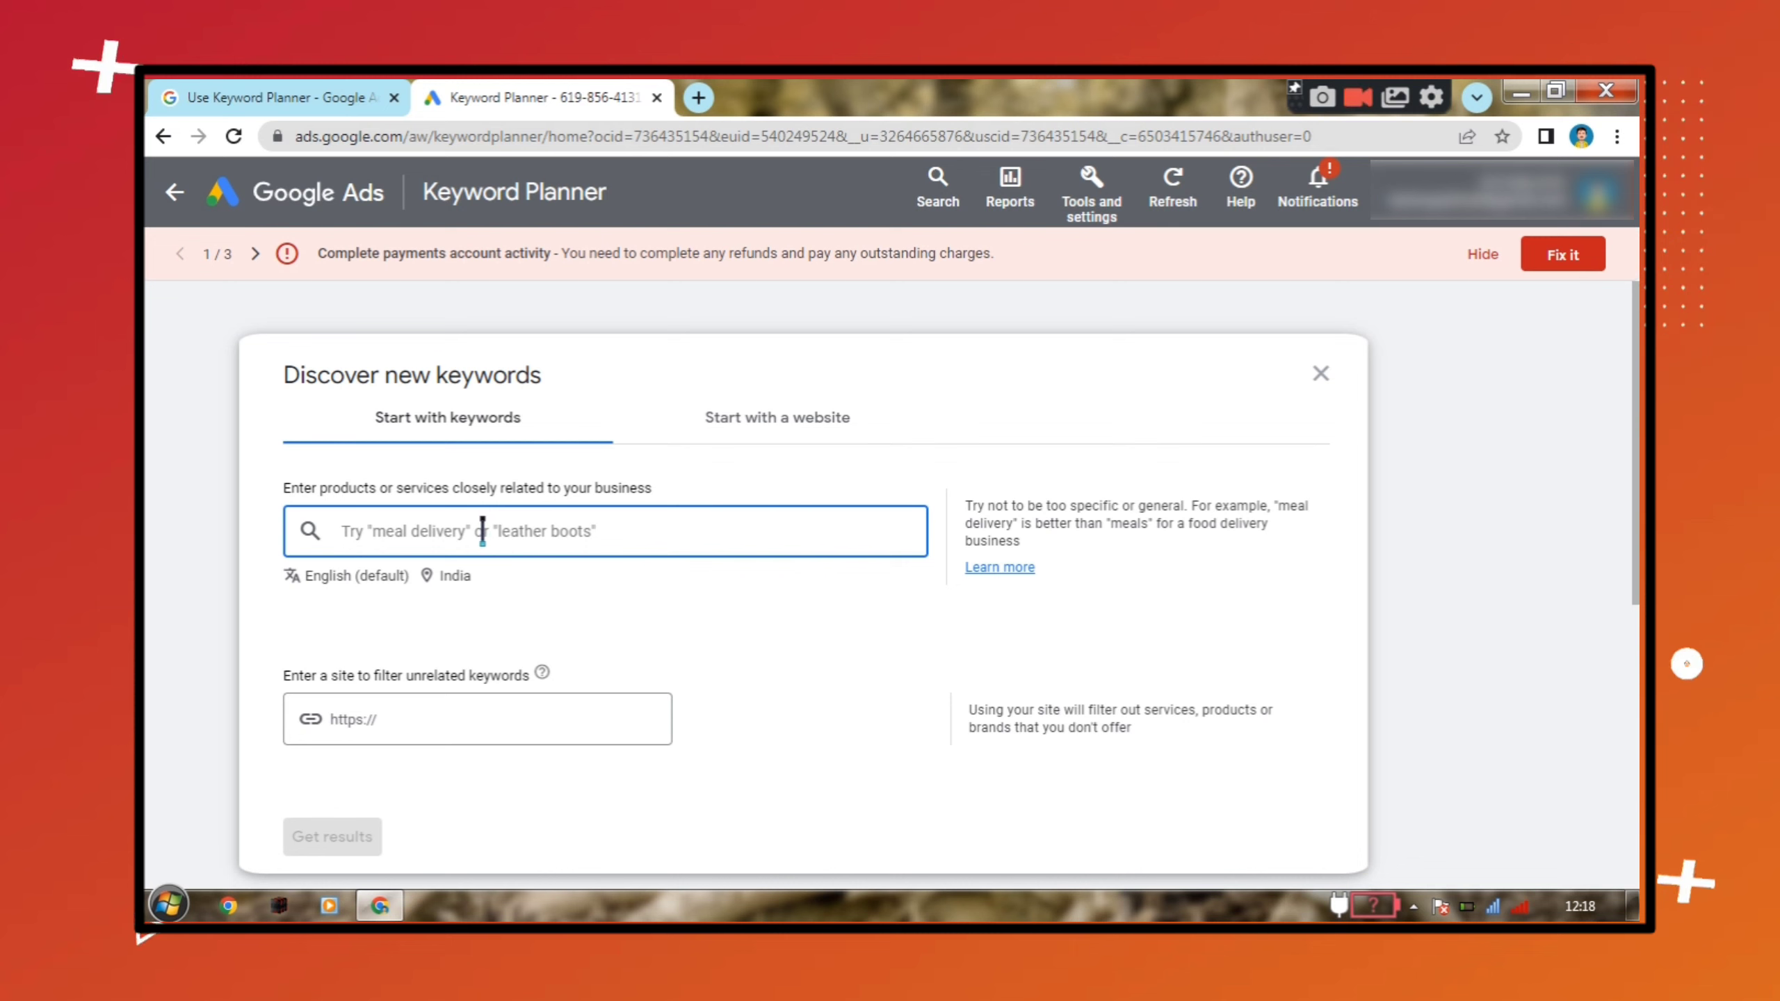
text(how to make lofi)
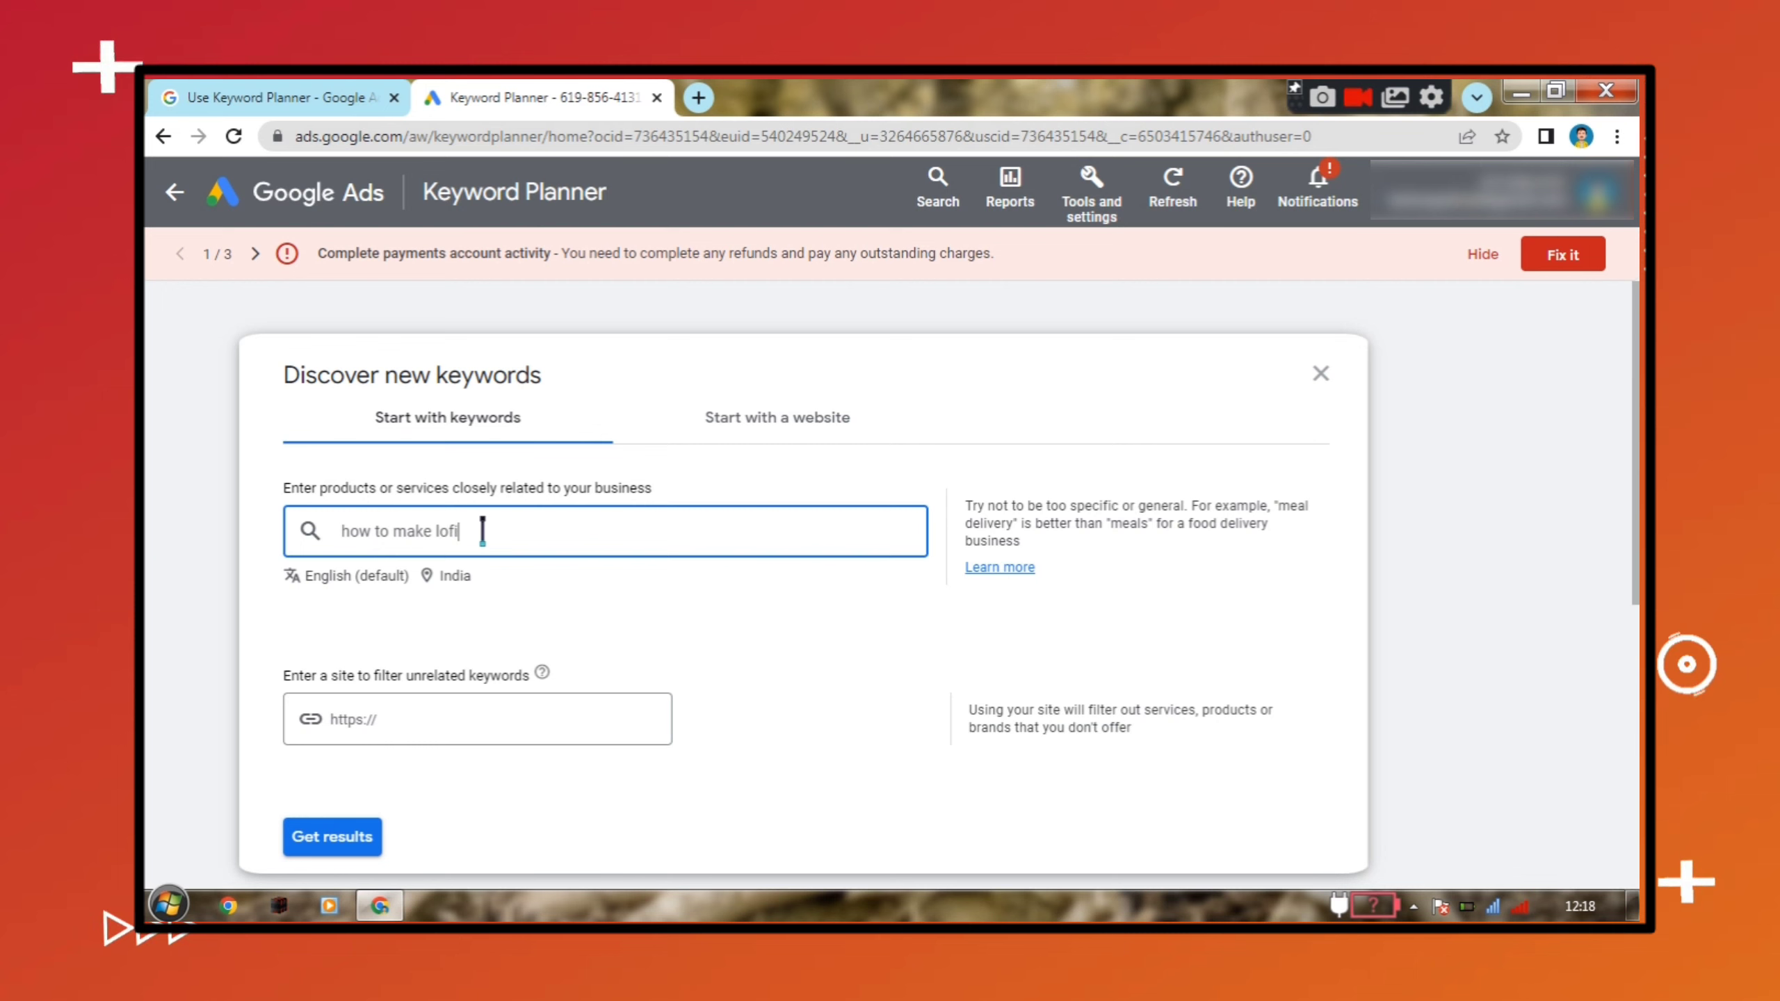
key(Return)
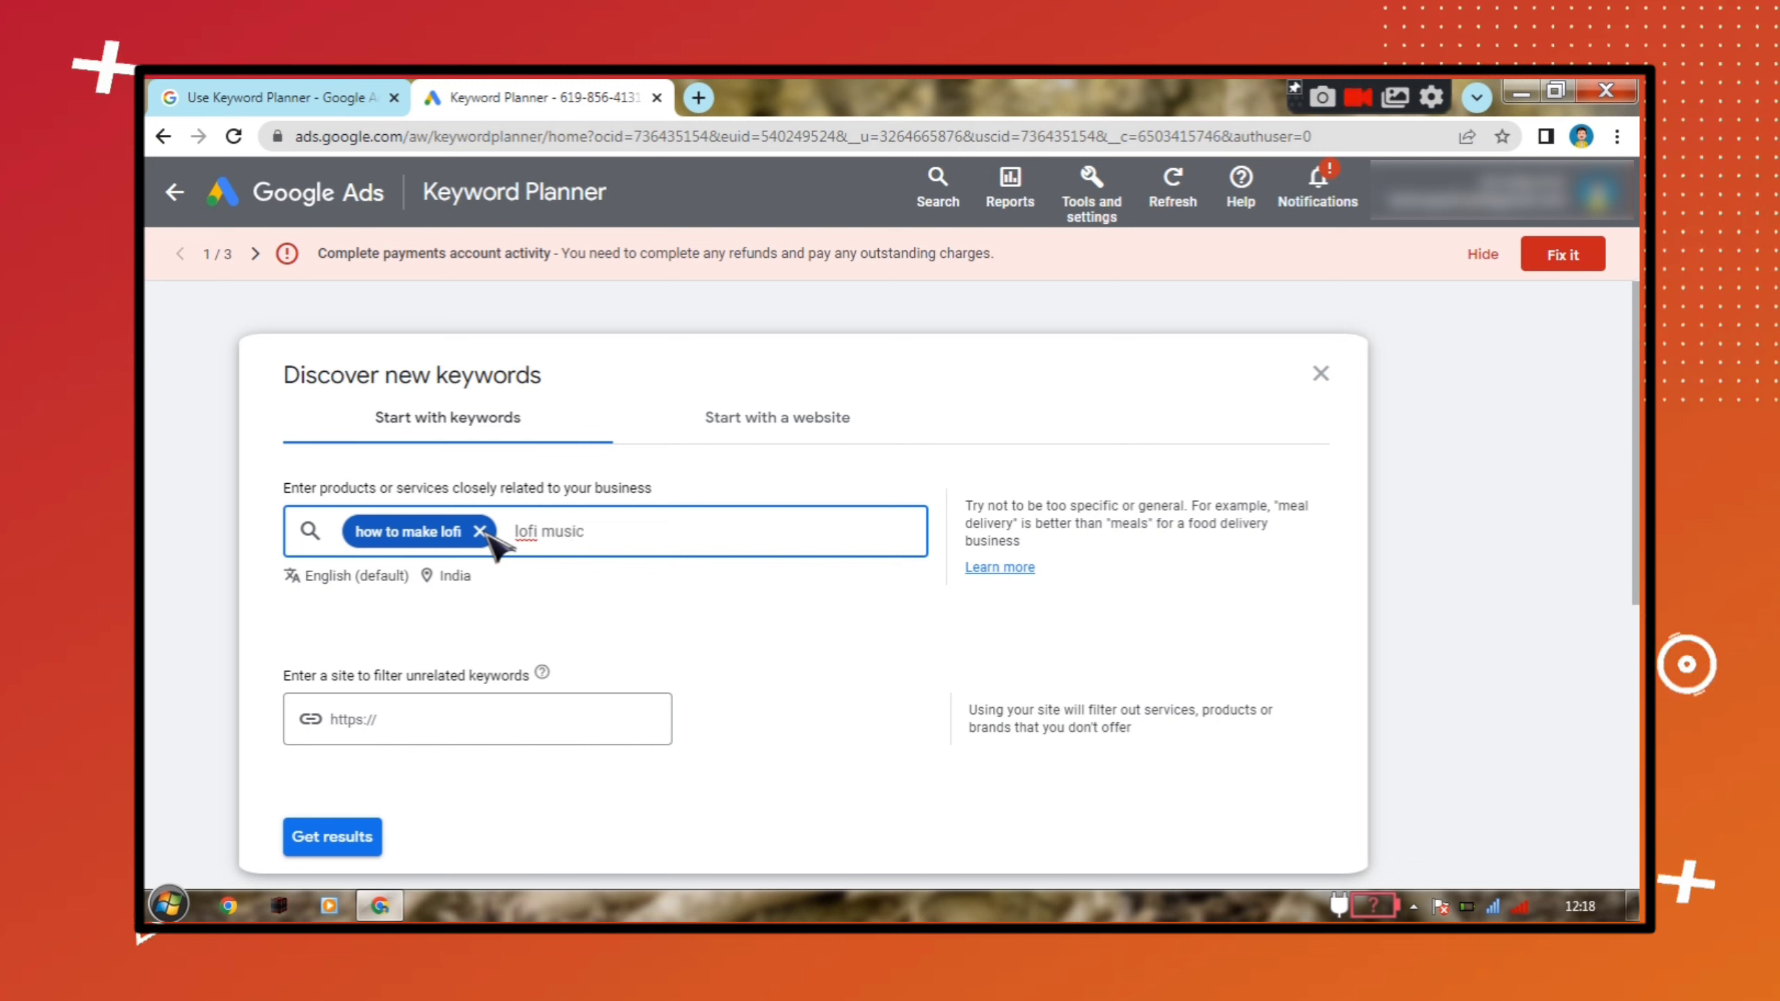
key(Return)
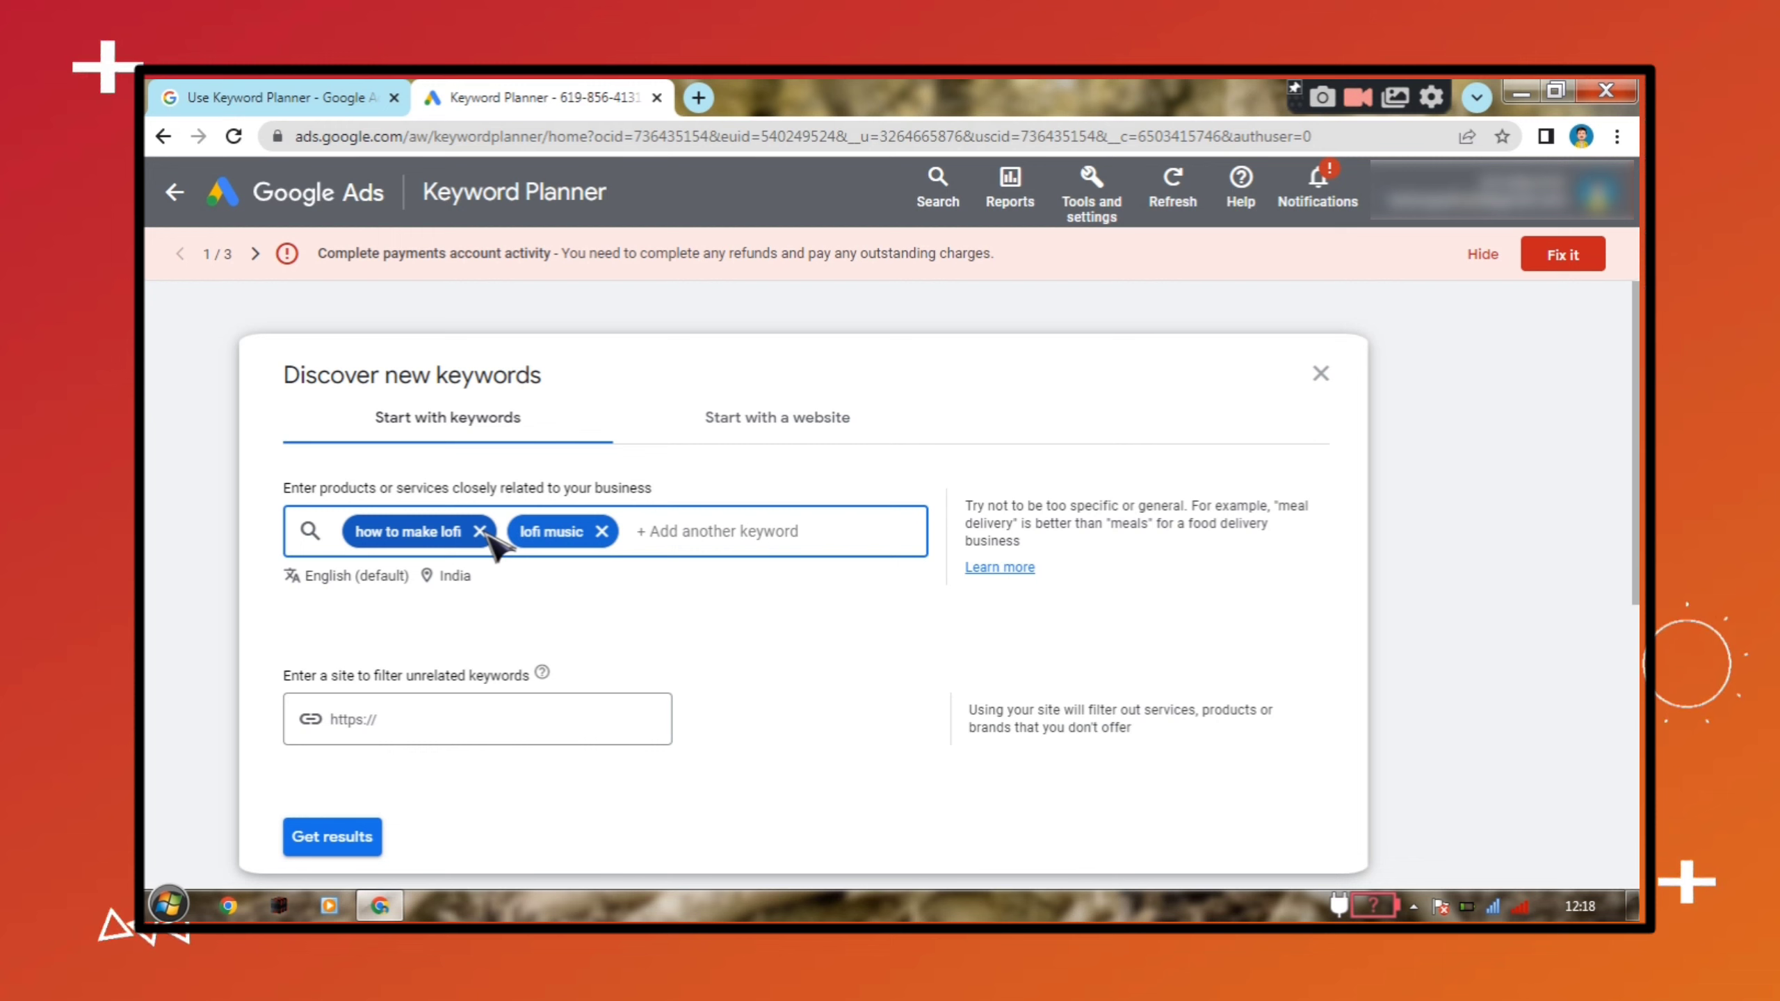
text(lofi kaise banaye)
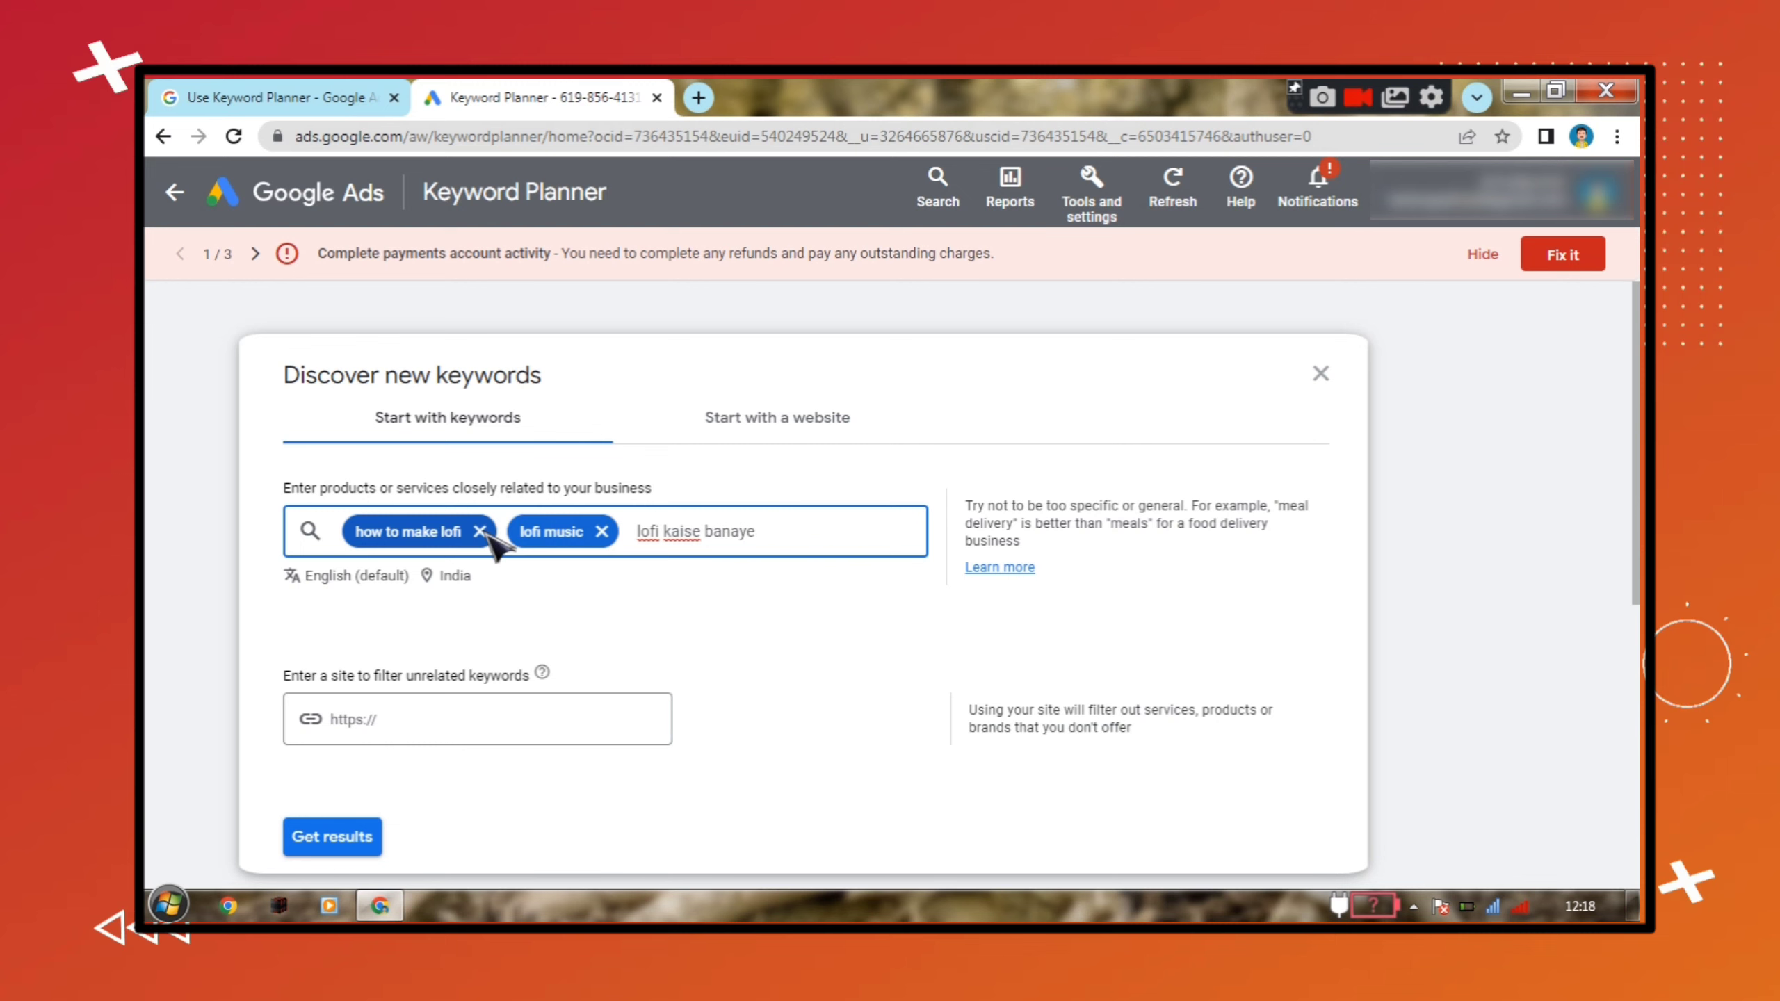
key(Return)
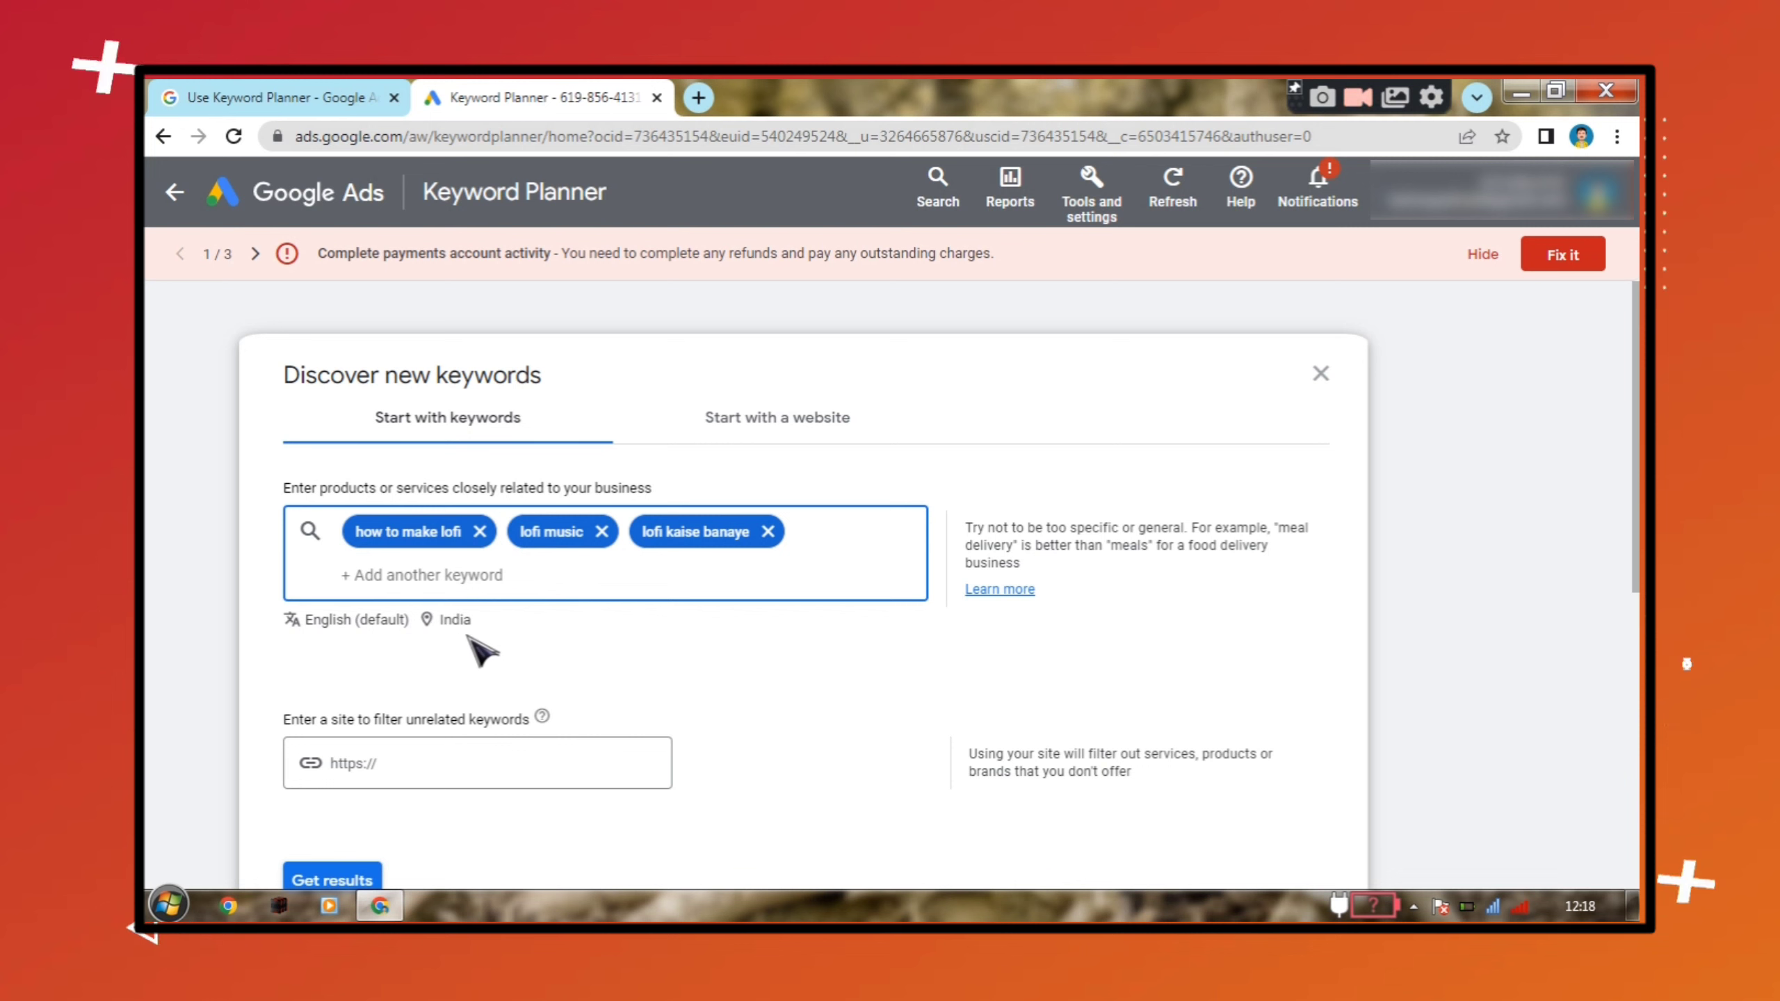
Step: Get the keyword ideas for the entered seed keywords and close the keyword refinement suggestions
scroll(495, 670, down, 3)
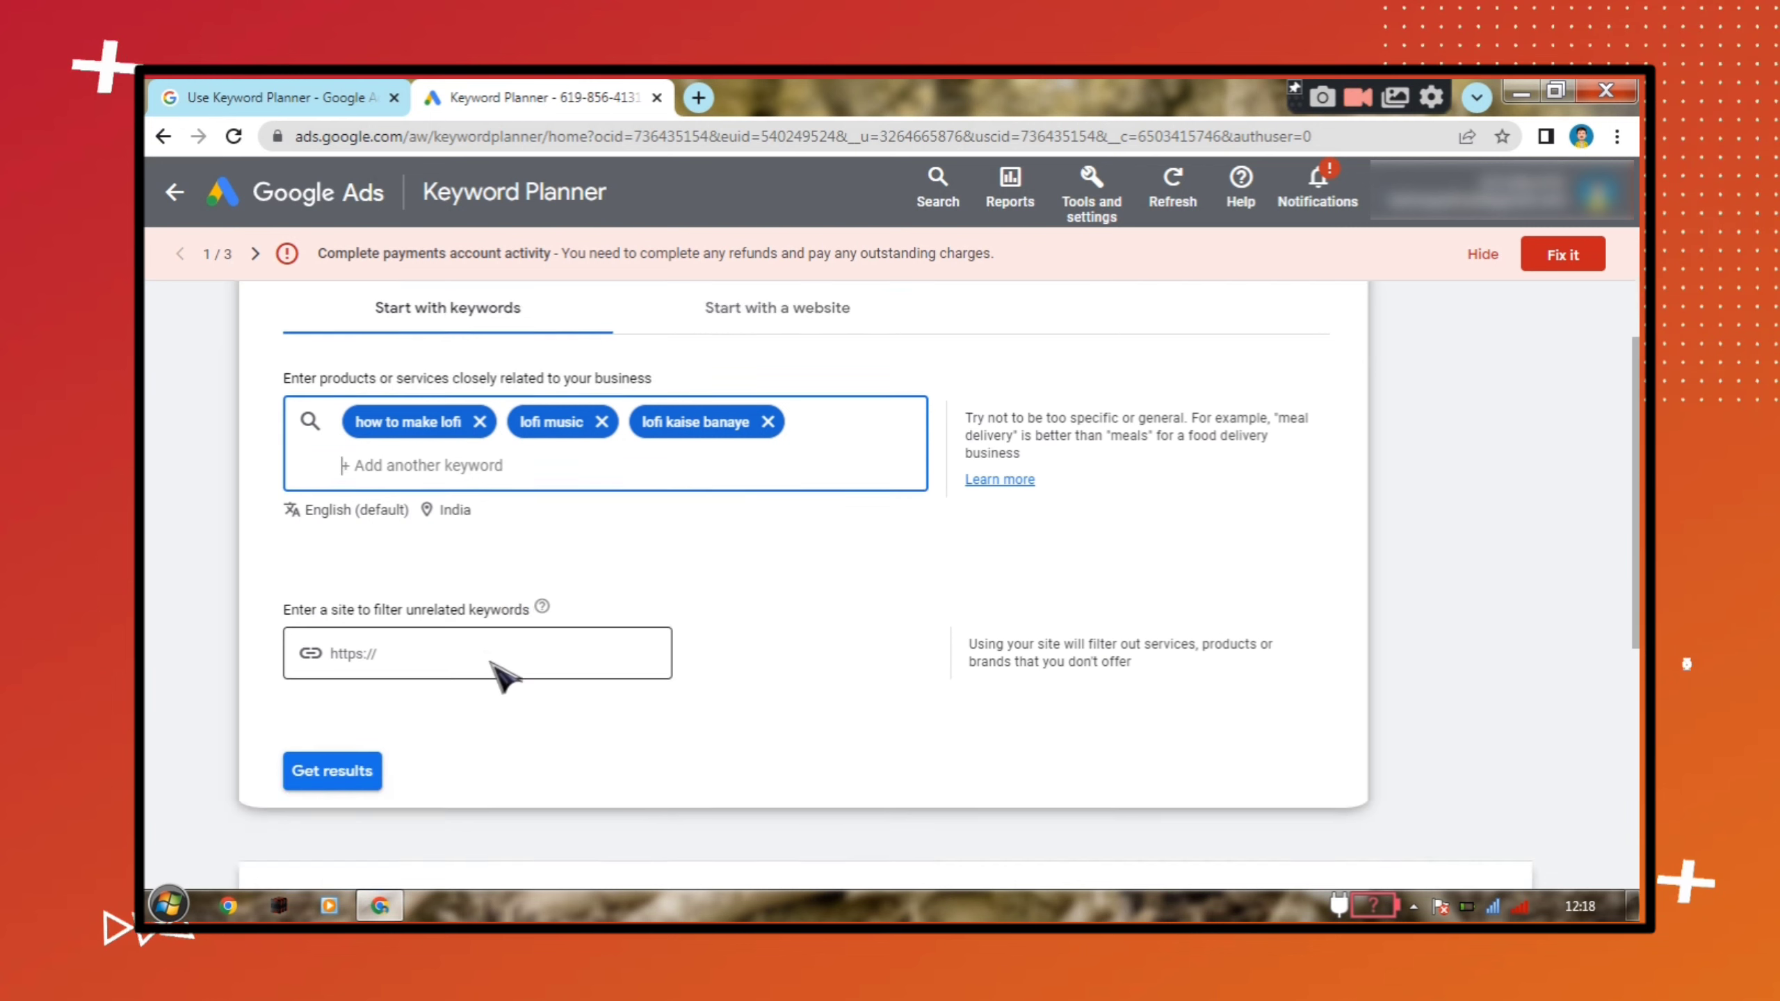
click(363, 664)
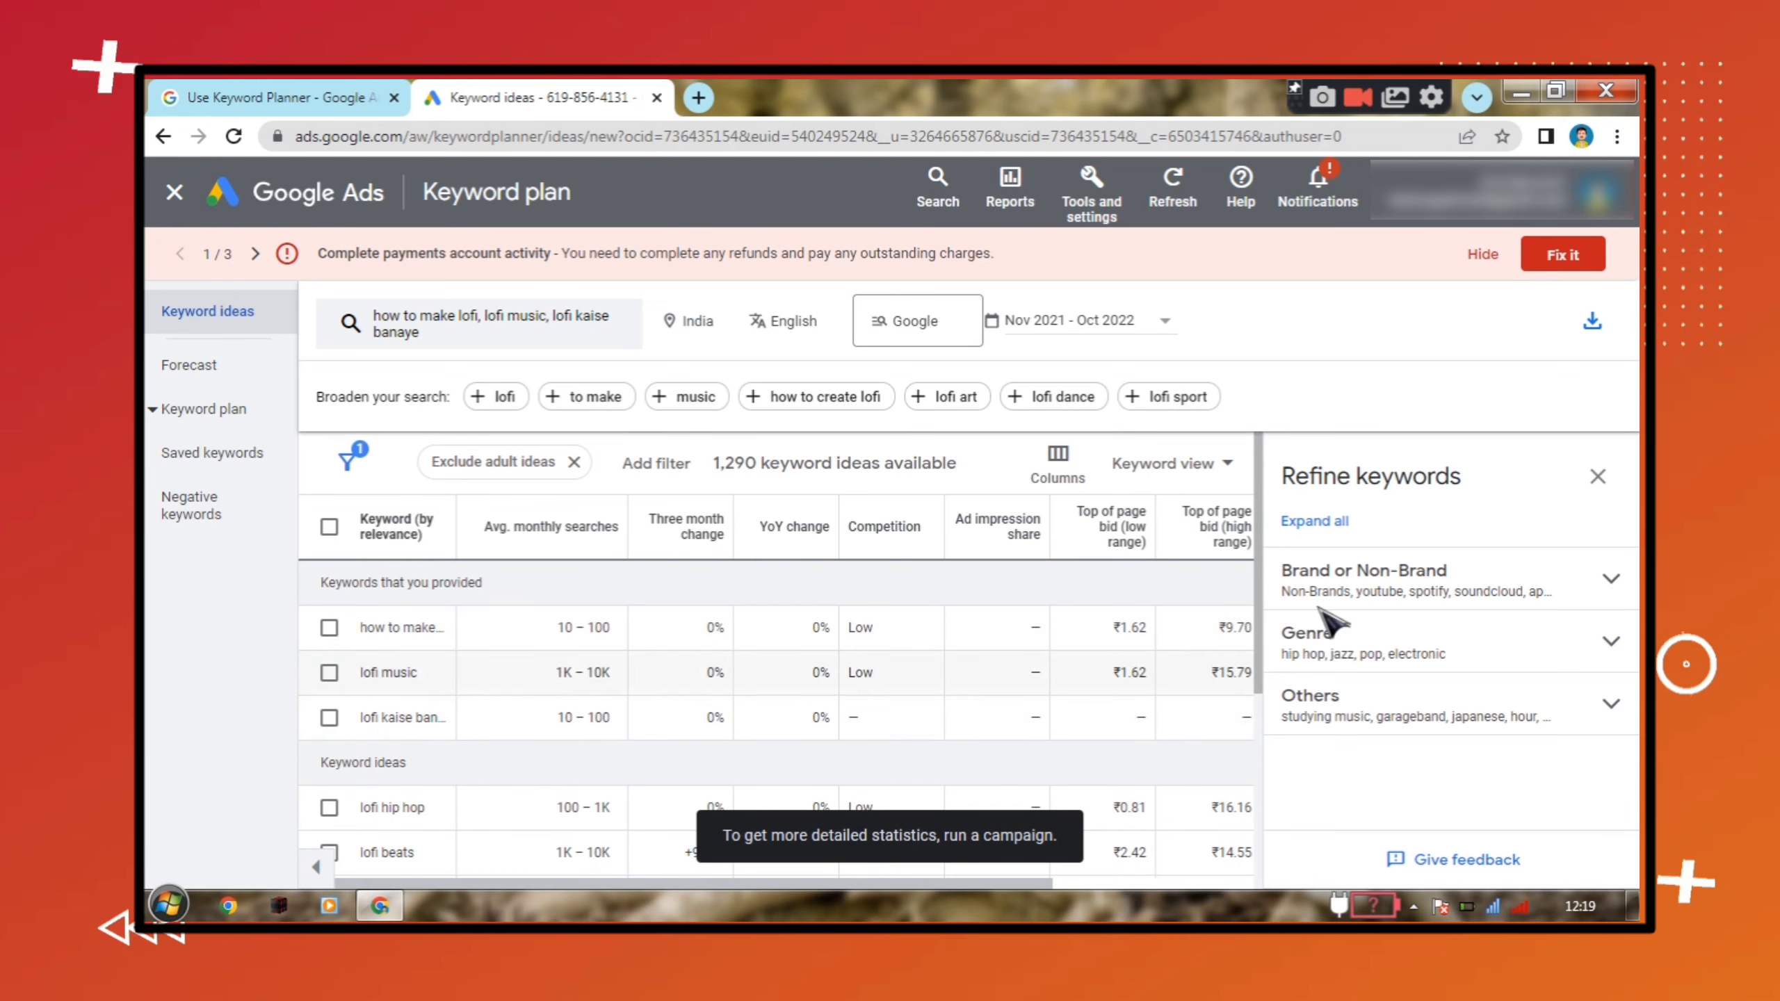
click(1597, 477)
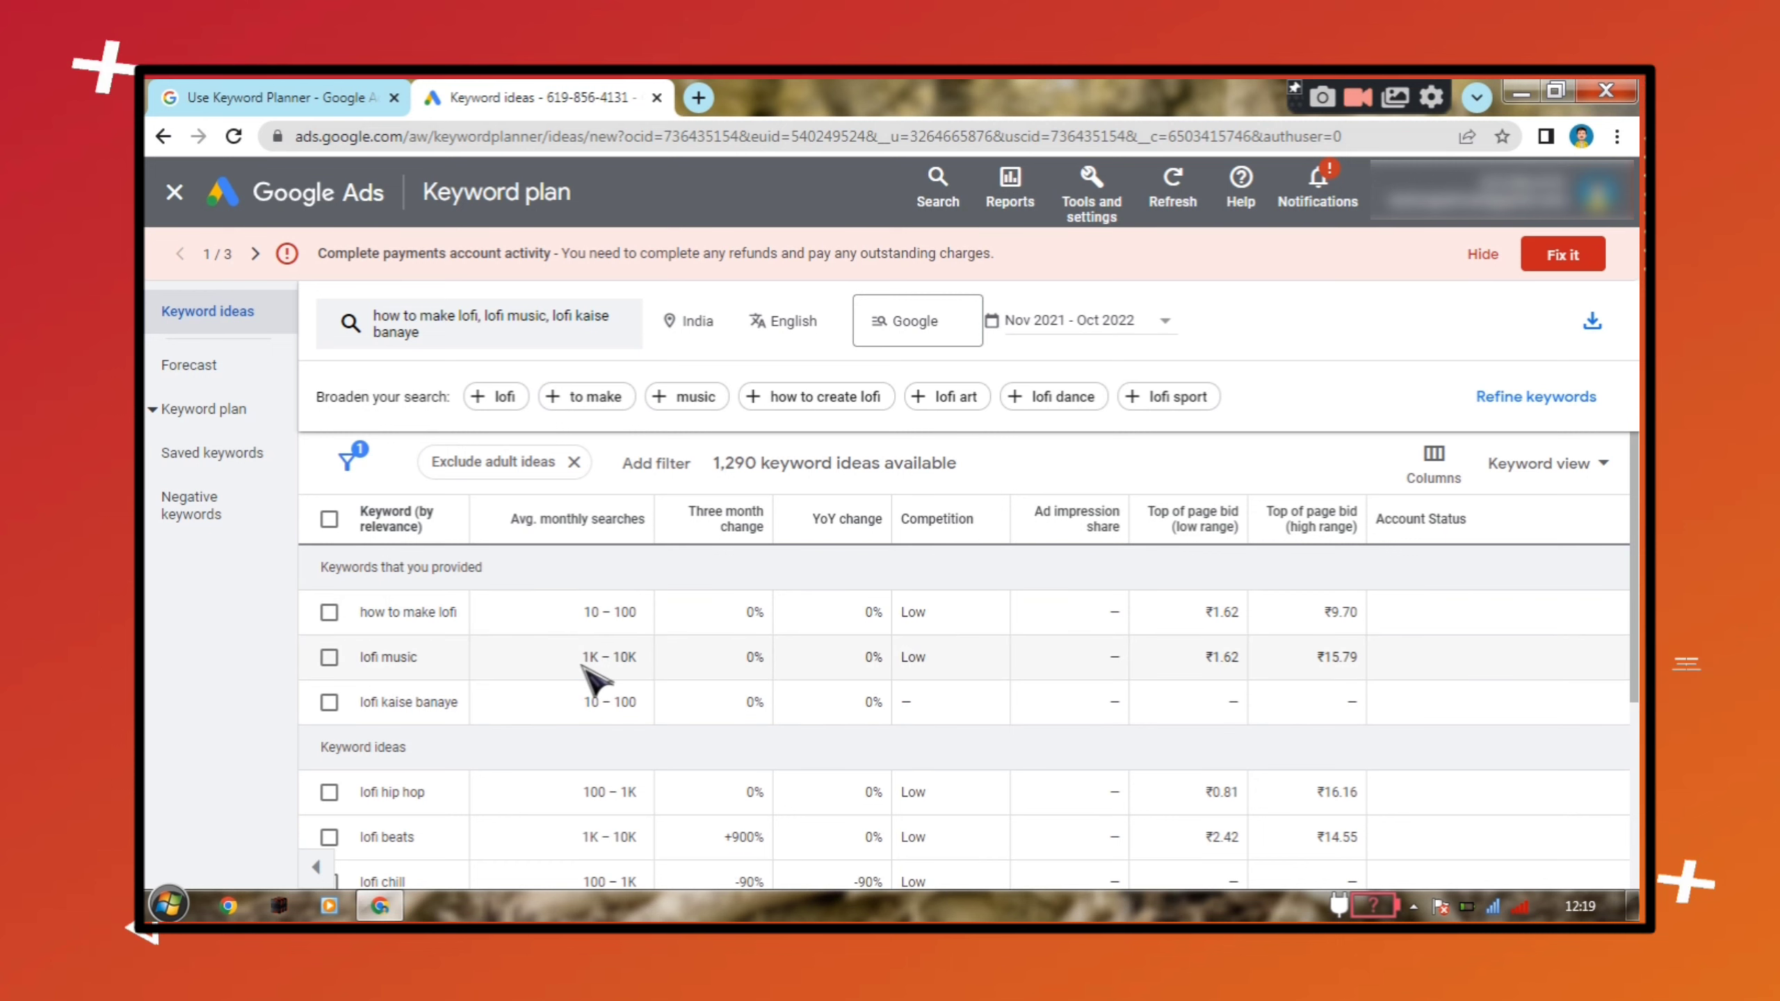
Step: Sort the keyword ideas by average monthly searches in descending order
drag(588, 657, 678, 666)
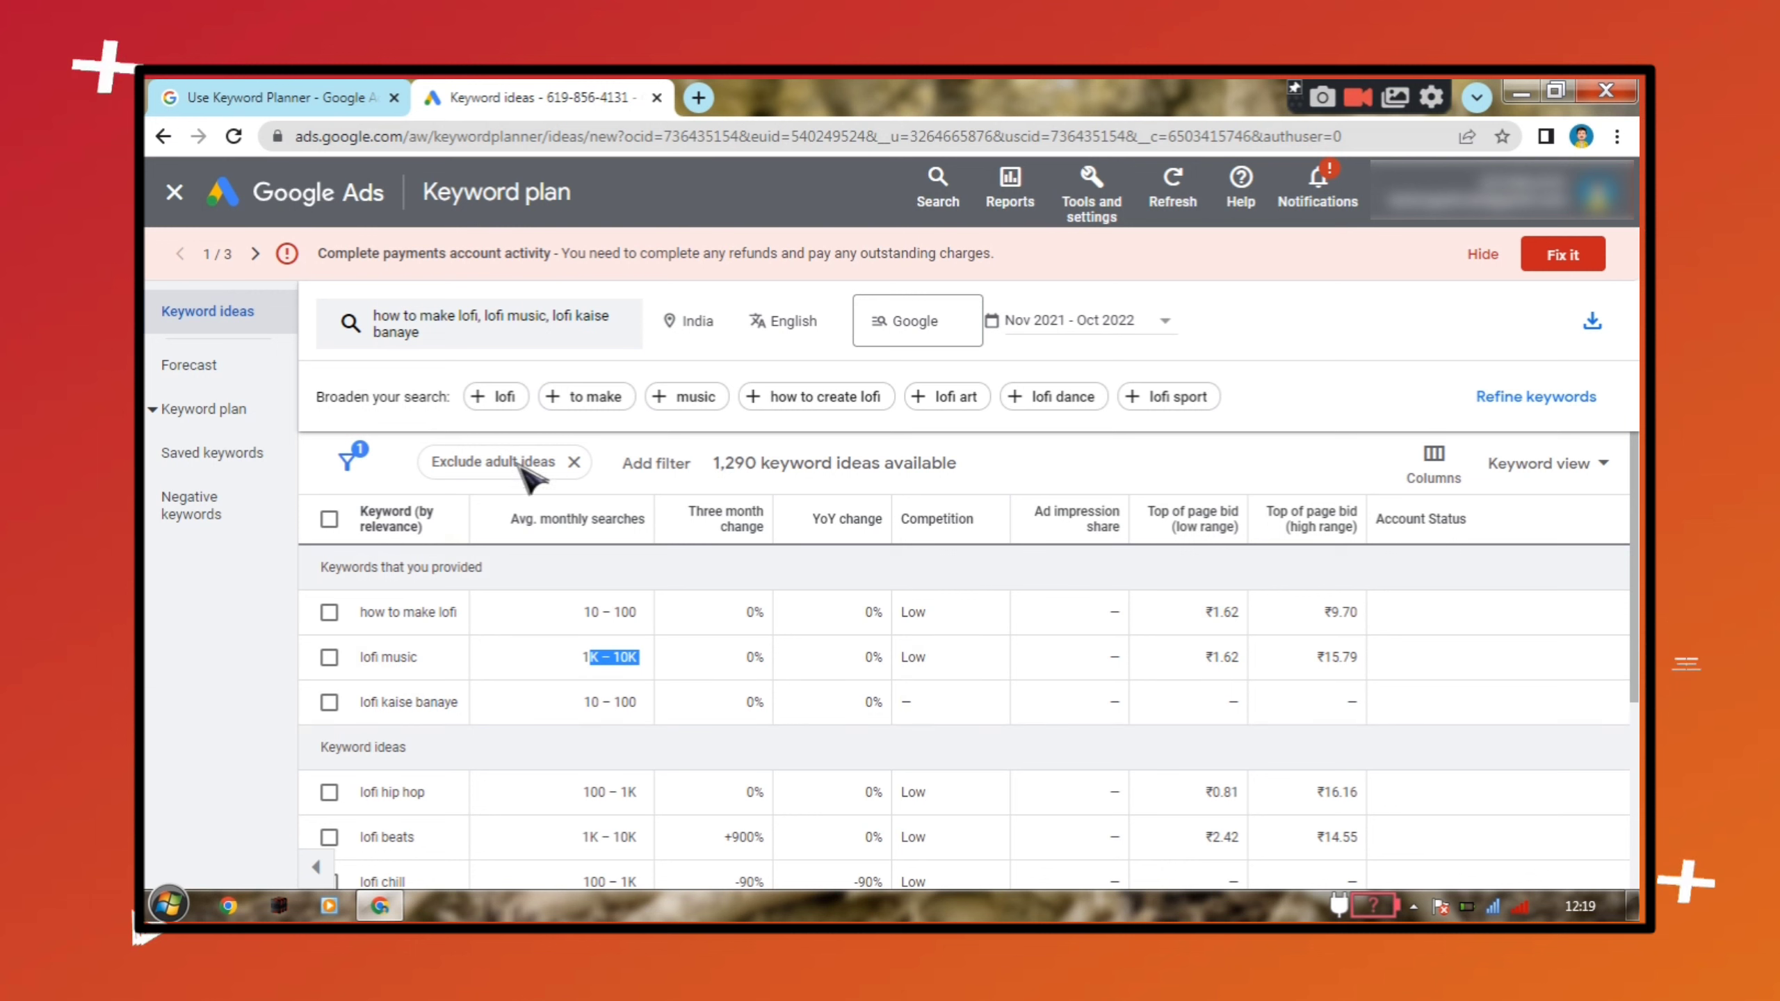
click(557, 531)
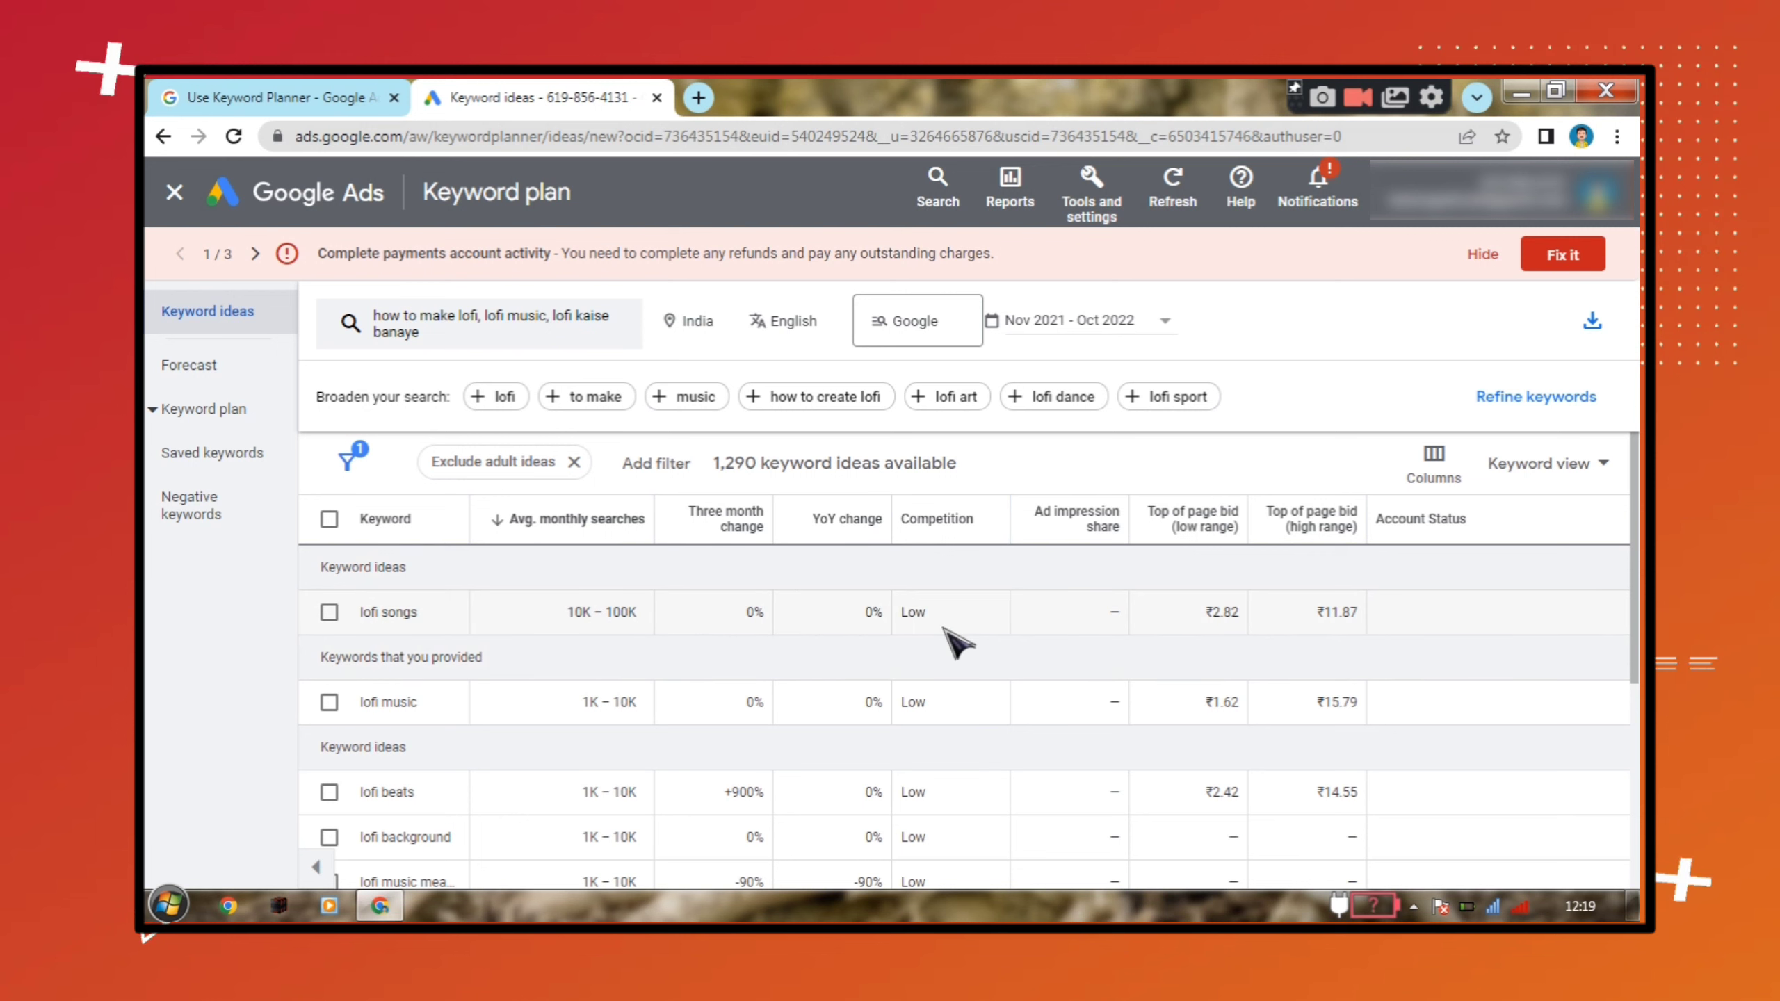
Step: Examine the competition and top of page bids for "lofi songs" and "lofi music"
drag(931, 613, 870, 655)
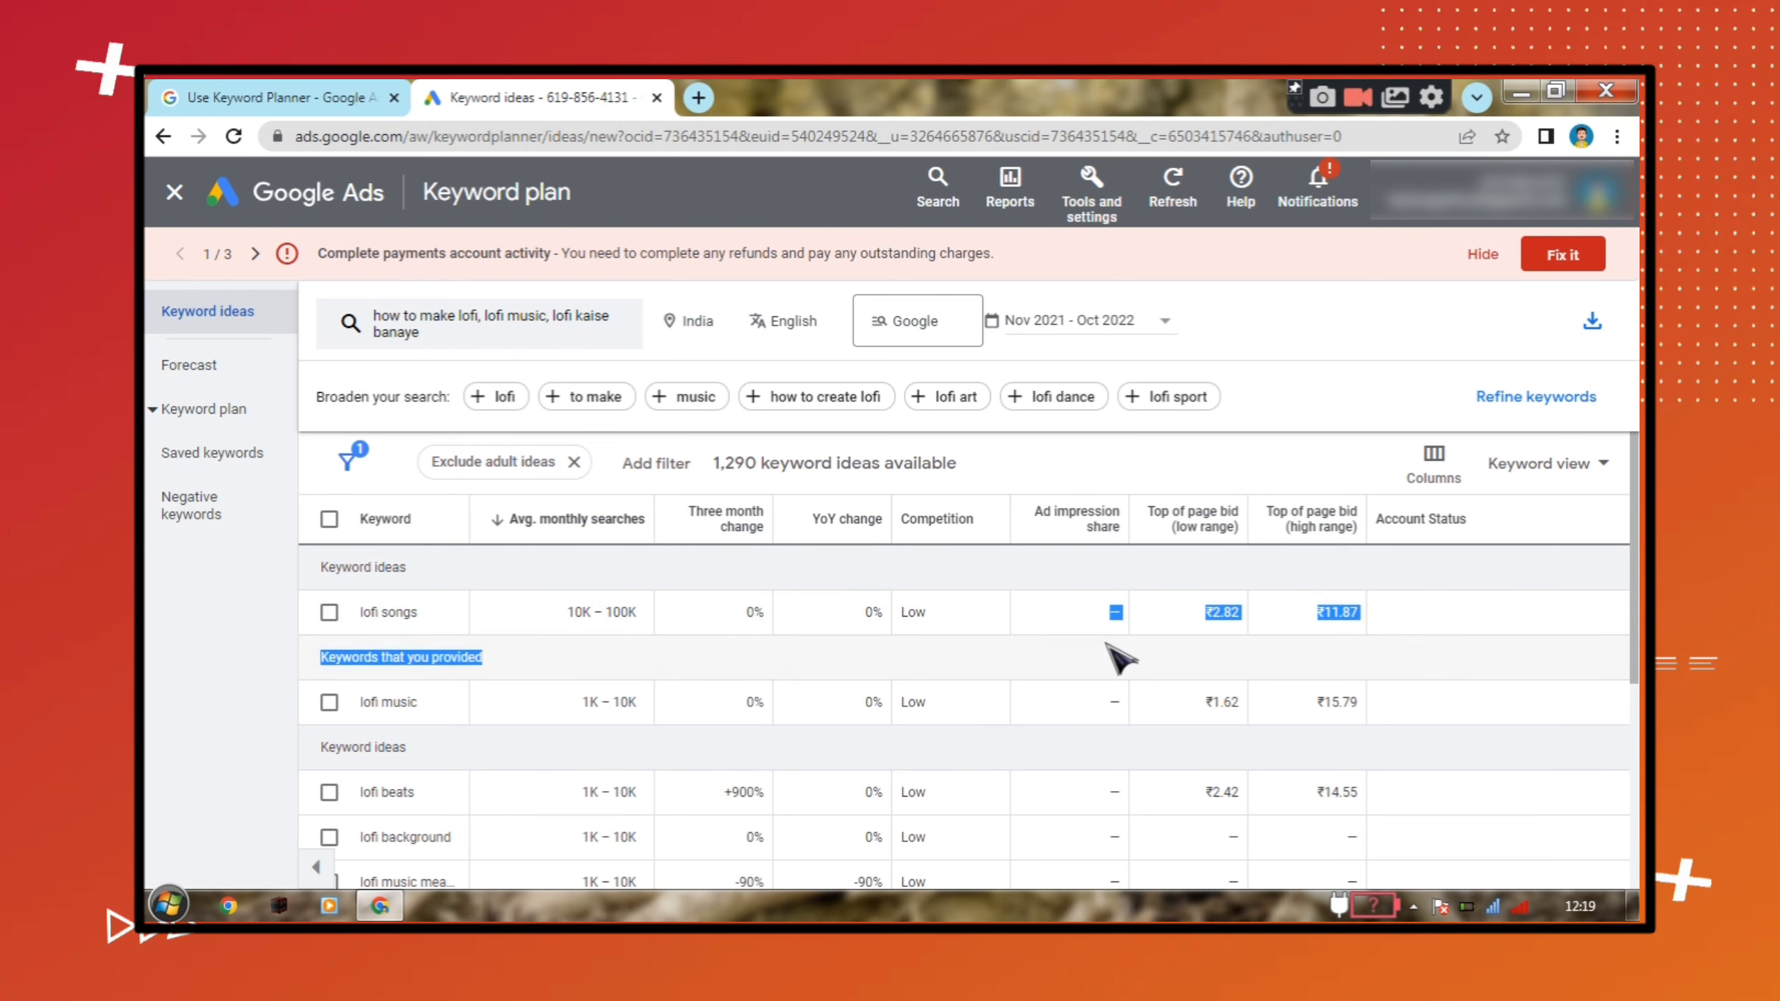
click(957, 614)
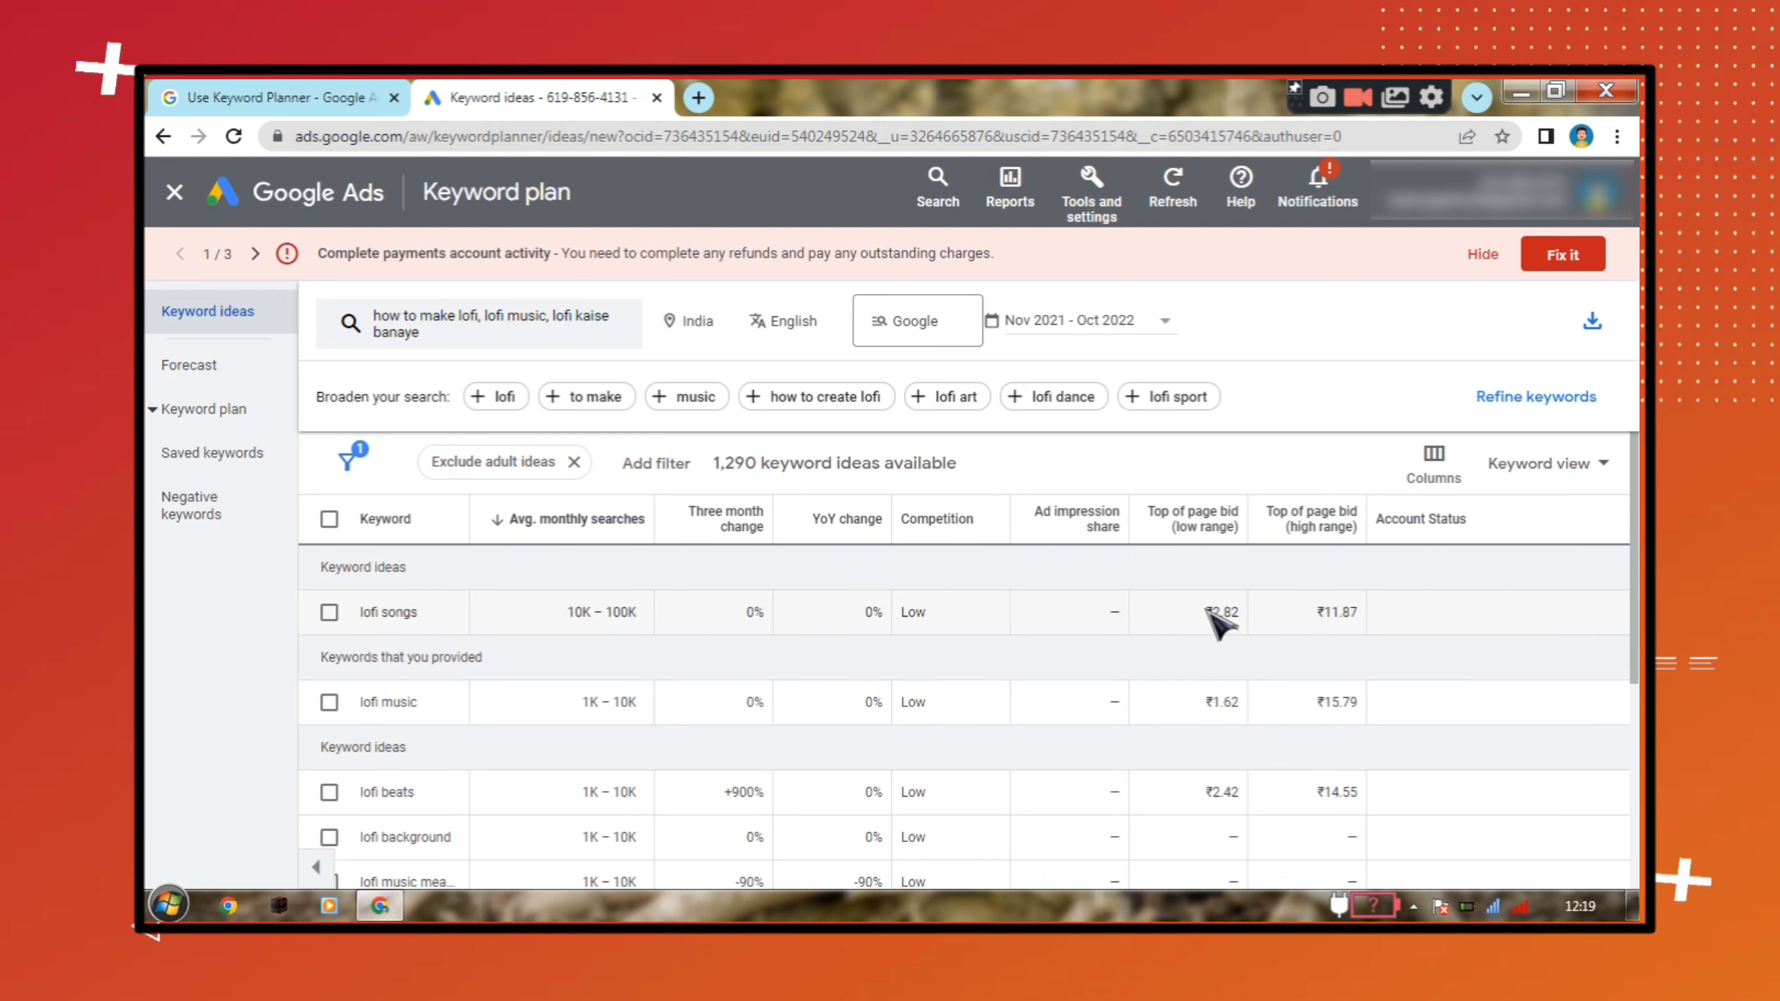
drag(1211, 612, 1251, 604)
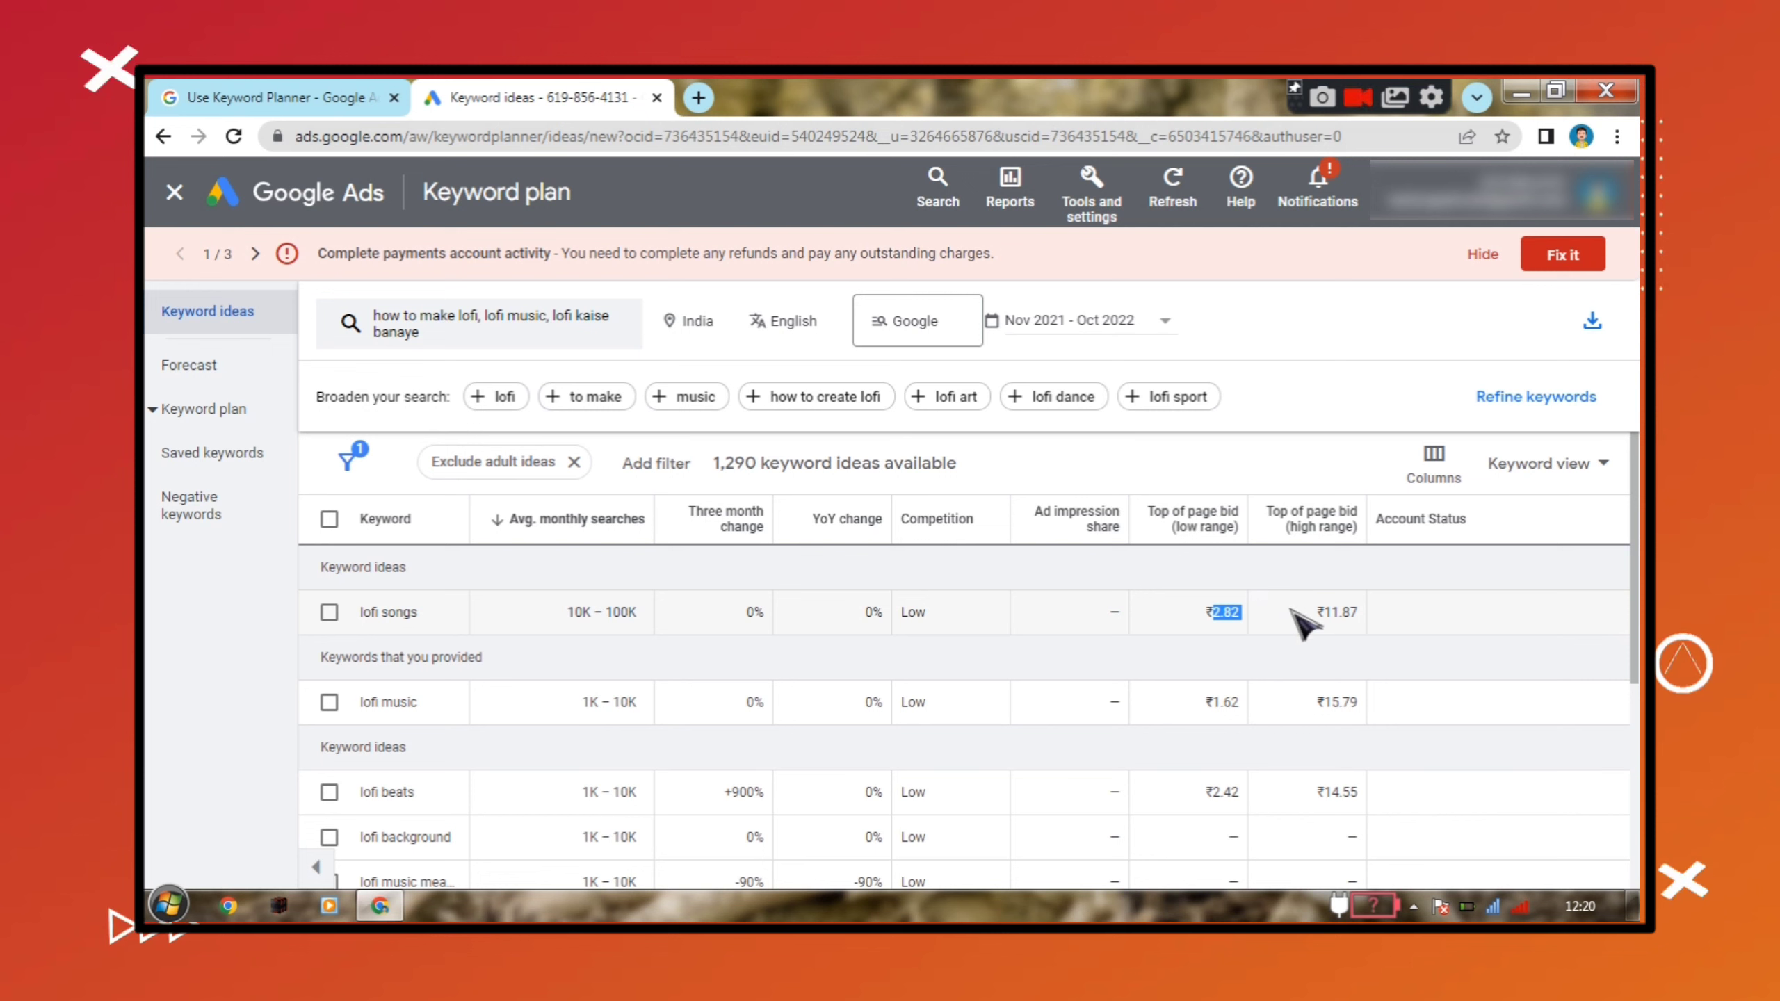
drag(1207, 699, 1282, 719)
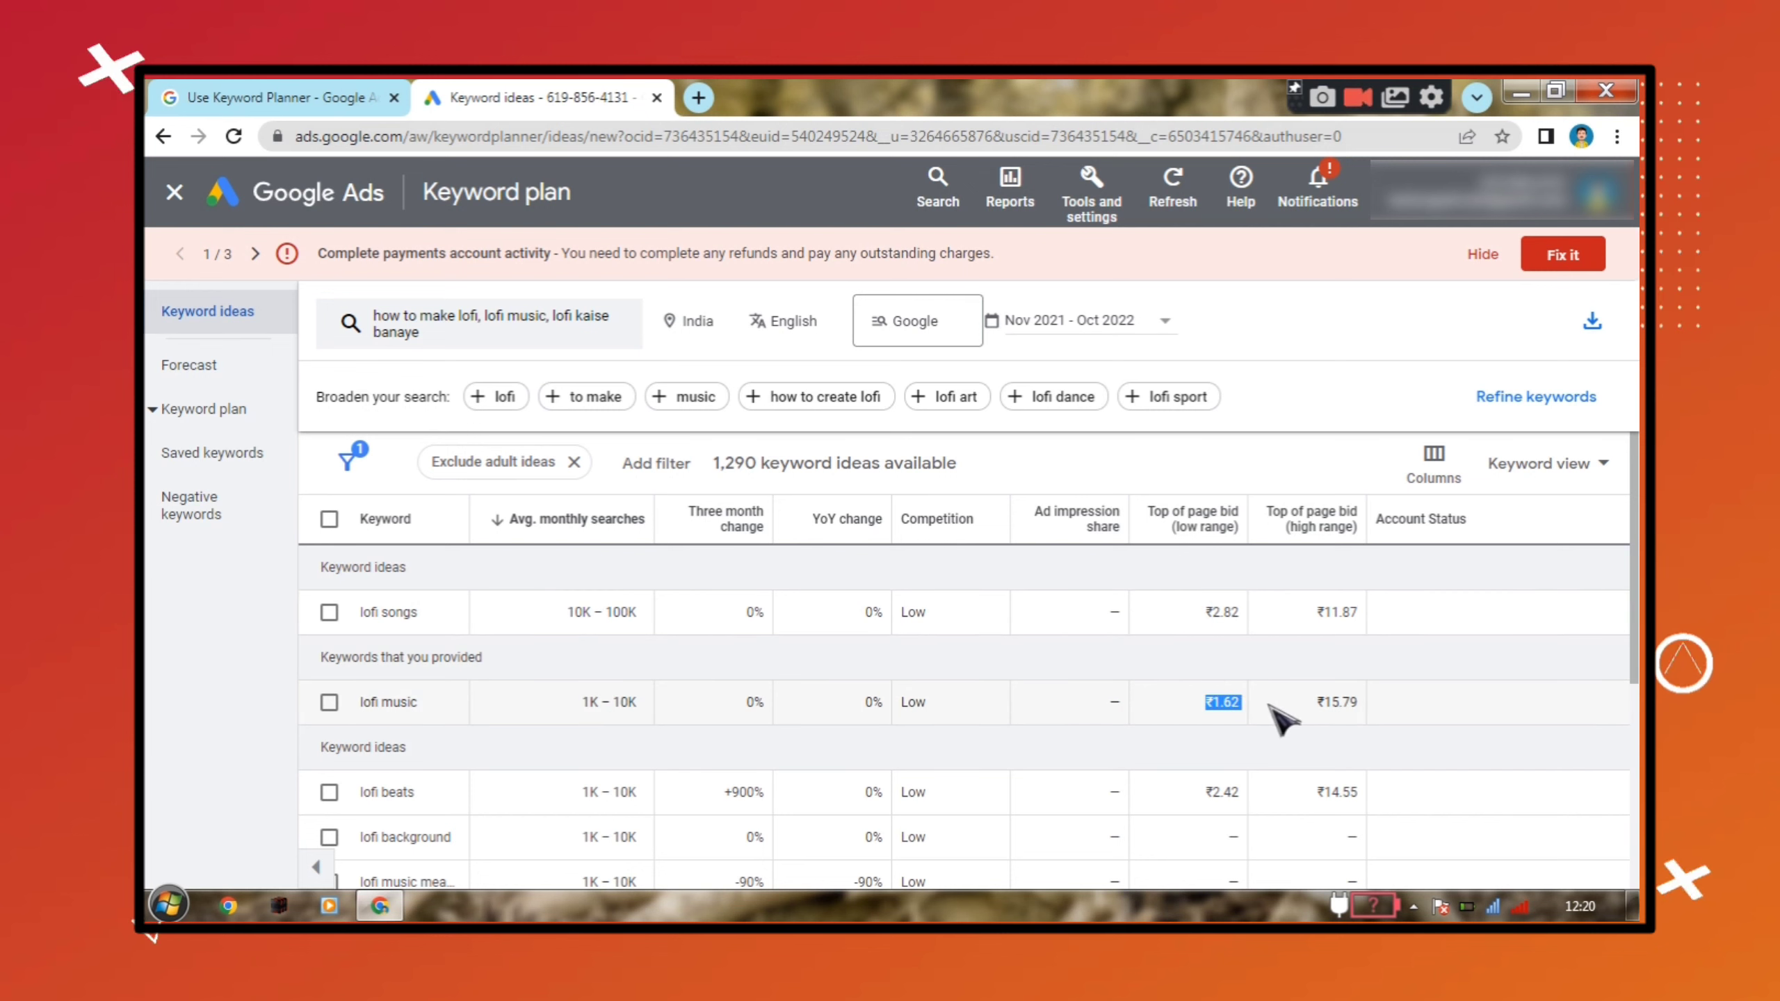
Step: Review the remaining keyword ideas and check the low-range top of page bid for "lofi hip hop"
scroll(1230, 712, down, 1)
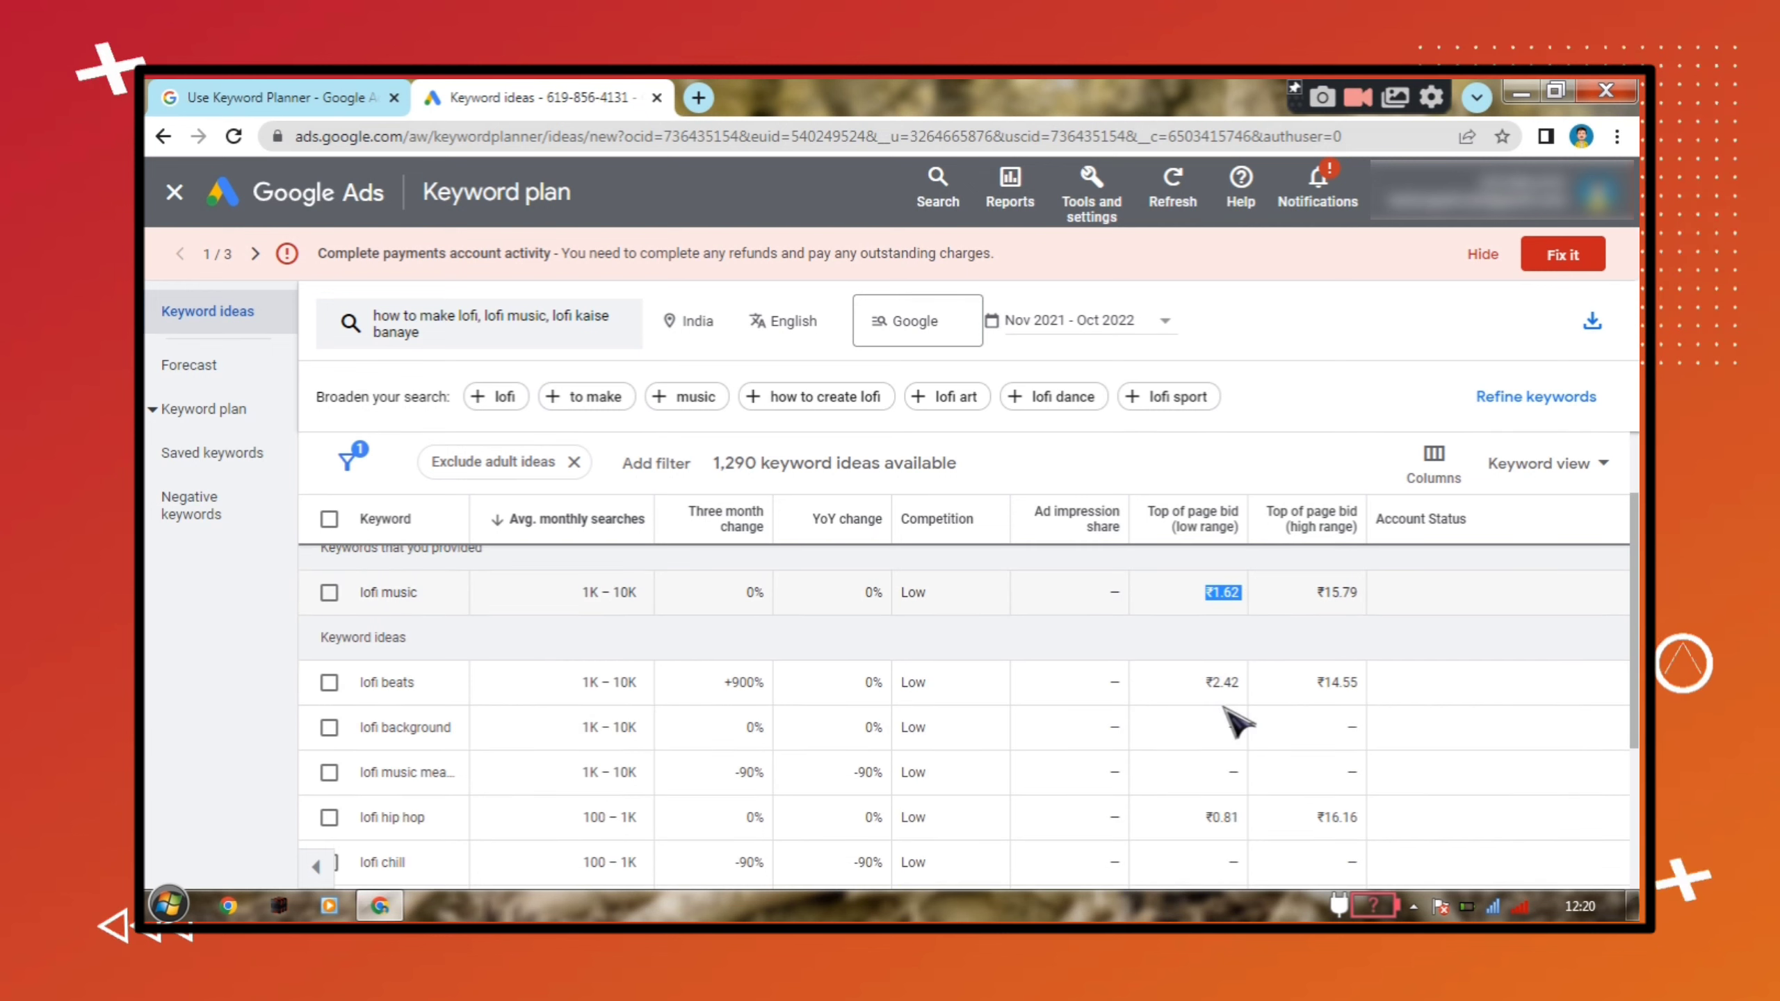
scroll(1222, 800, down, 1)
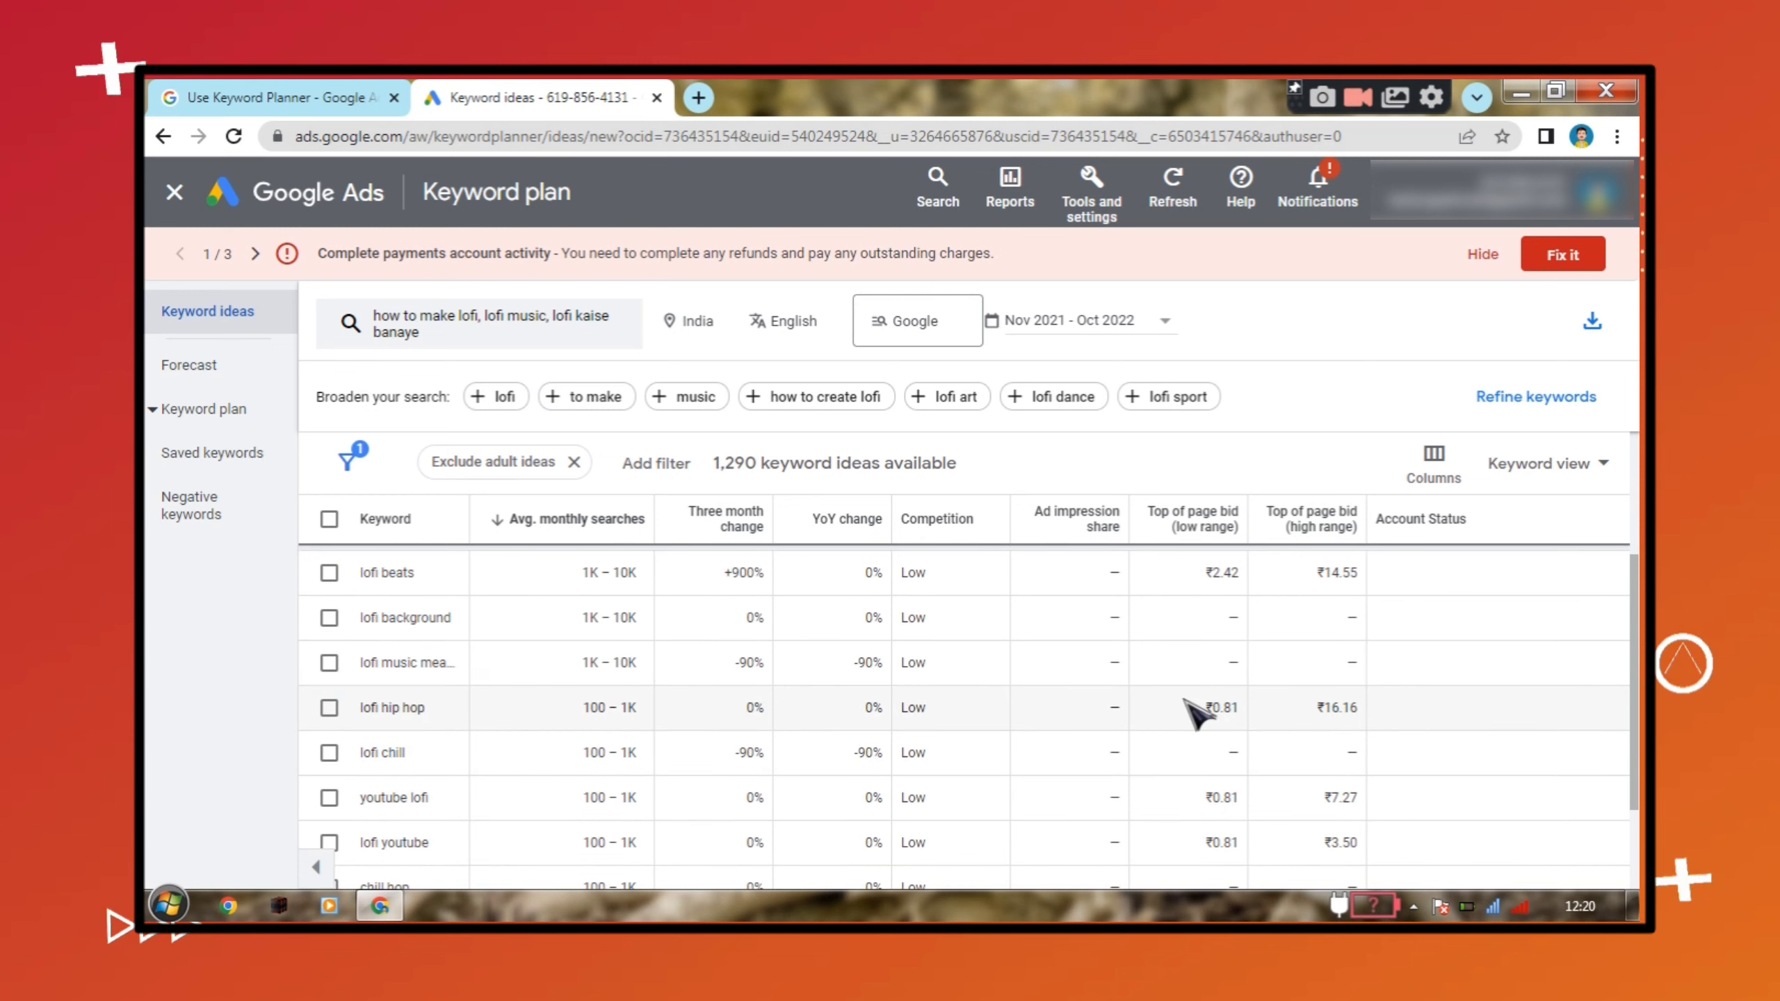
drag(1199, 701, 1263, 722)
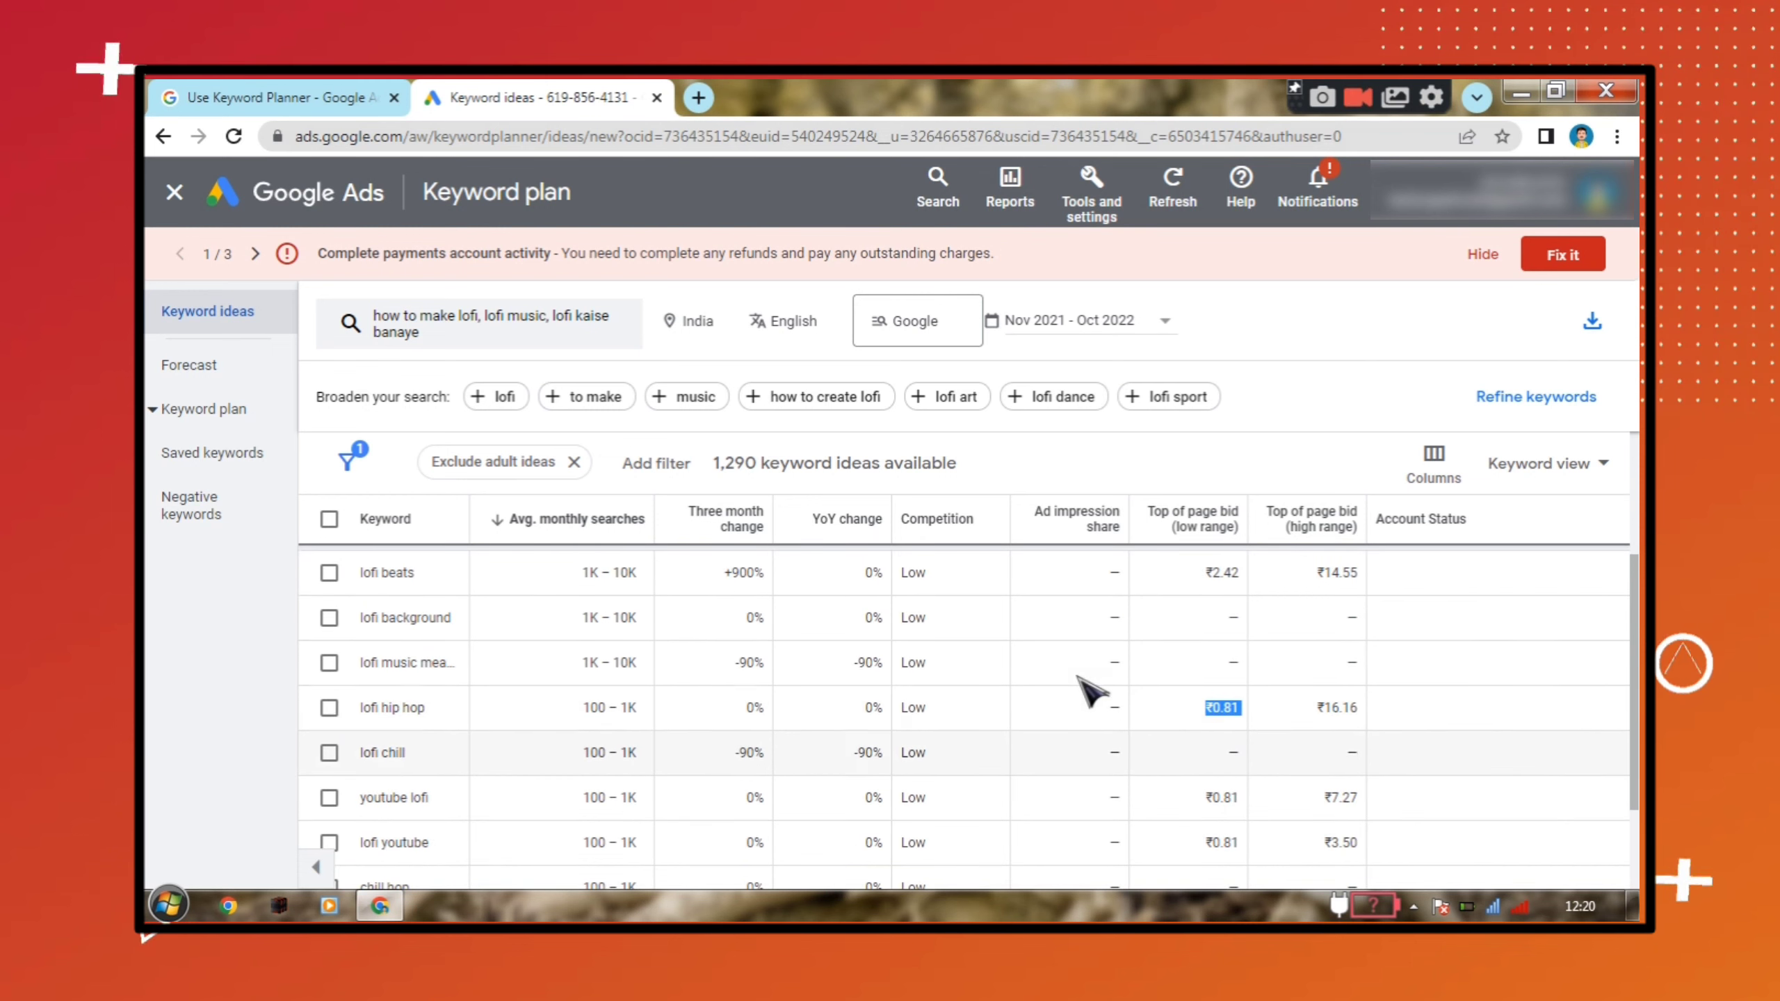
drag(459, 706, 330, 736)
scroll(1118, 740, down, 2)
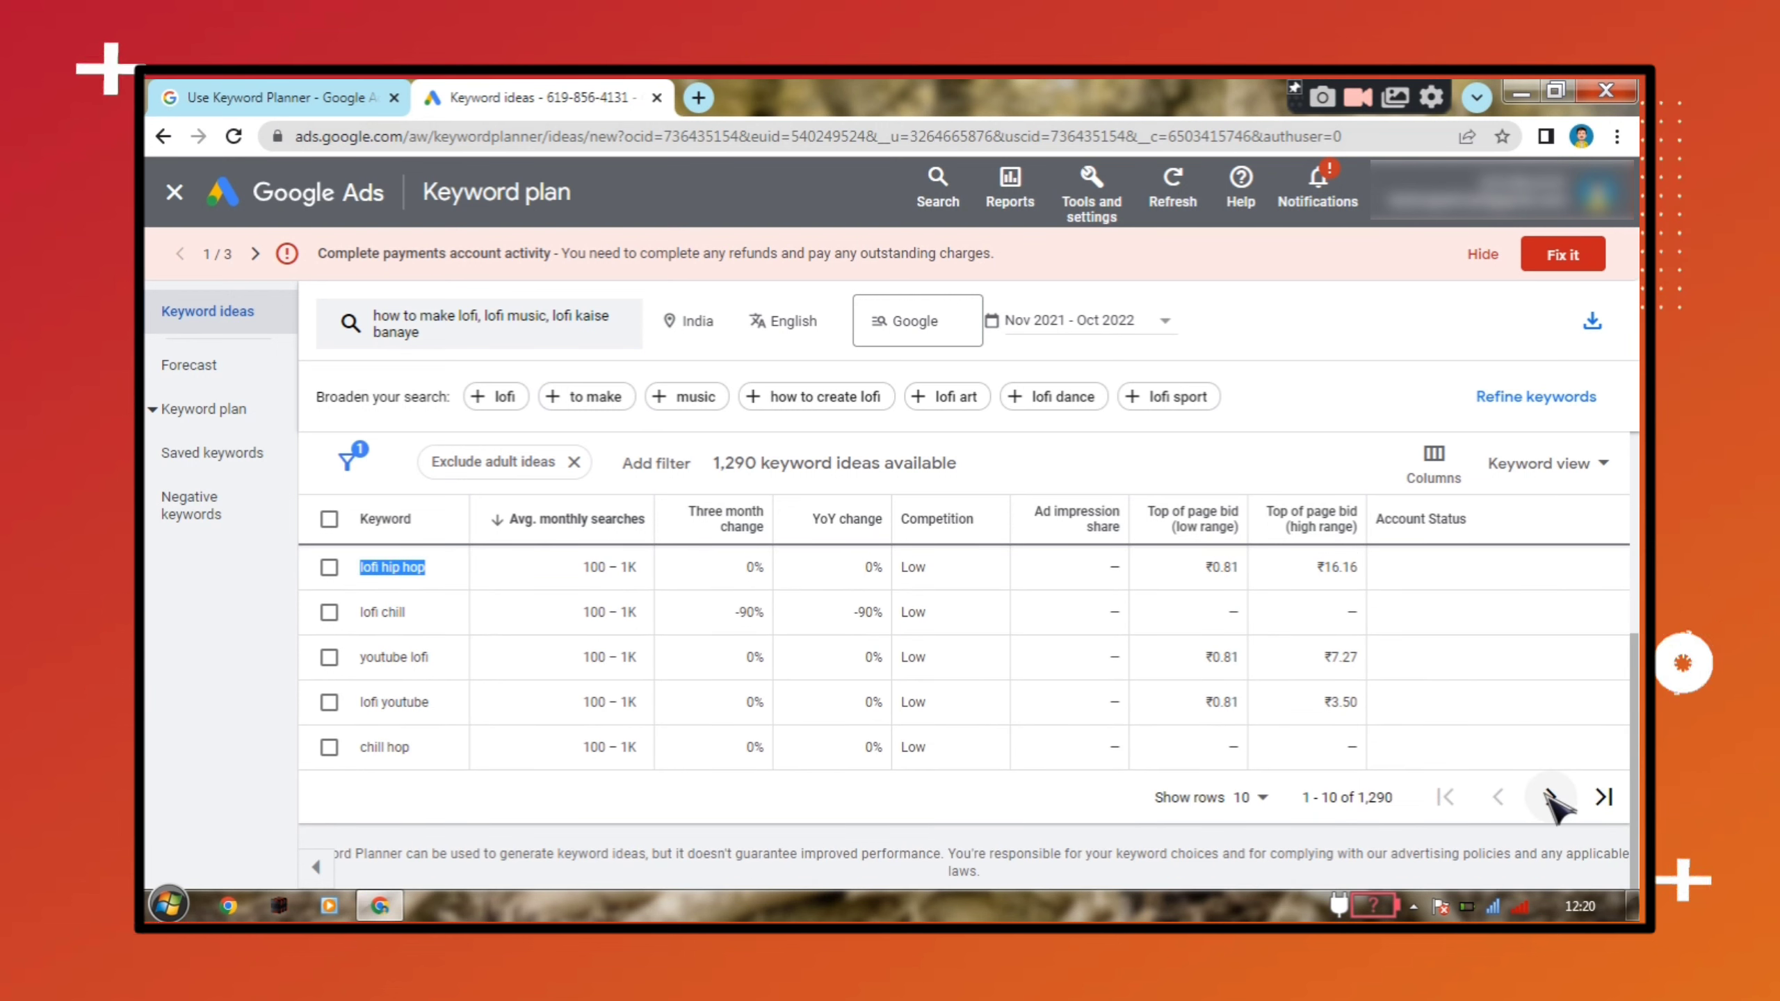
Step: Examine the low- and high-range top of page bids, competition and average monthly searches for "lofi songs"
scroll(967, 726, up, 5)
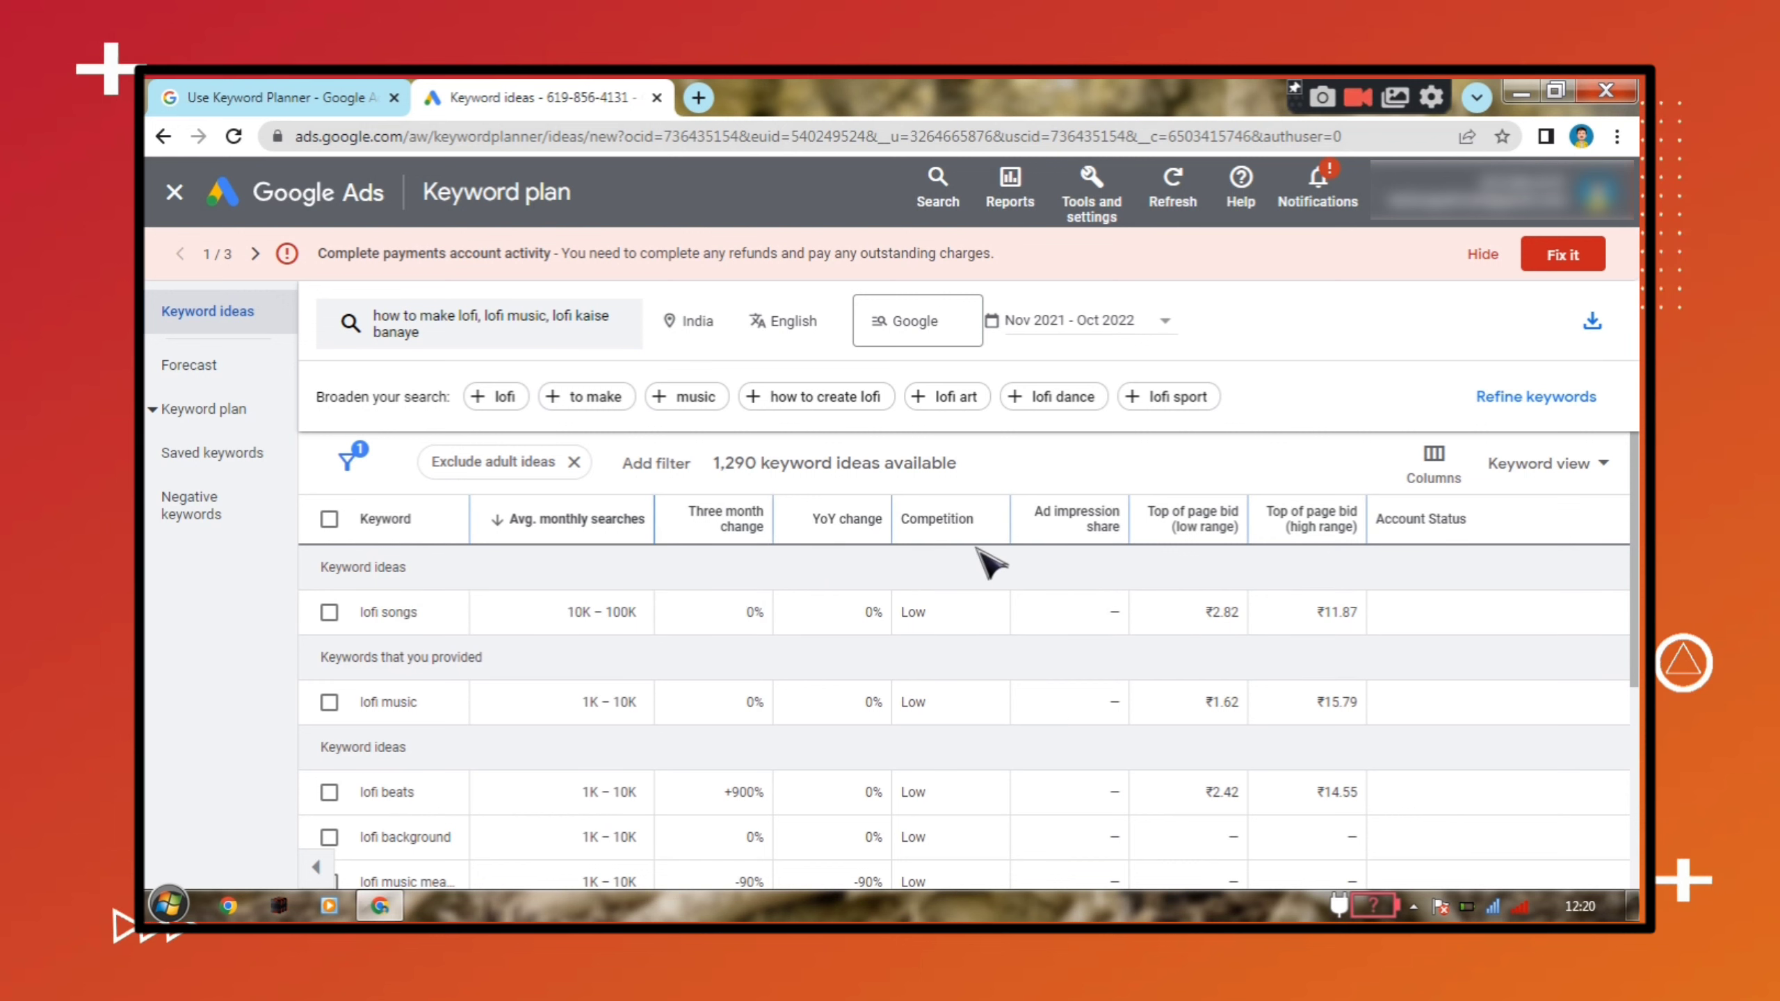
double_click(1223, 612)
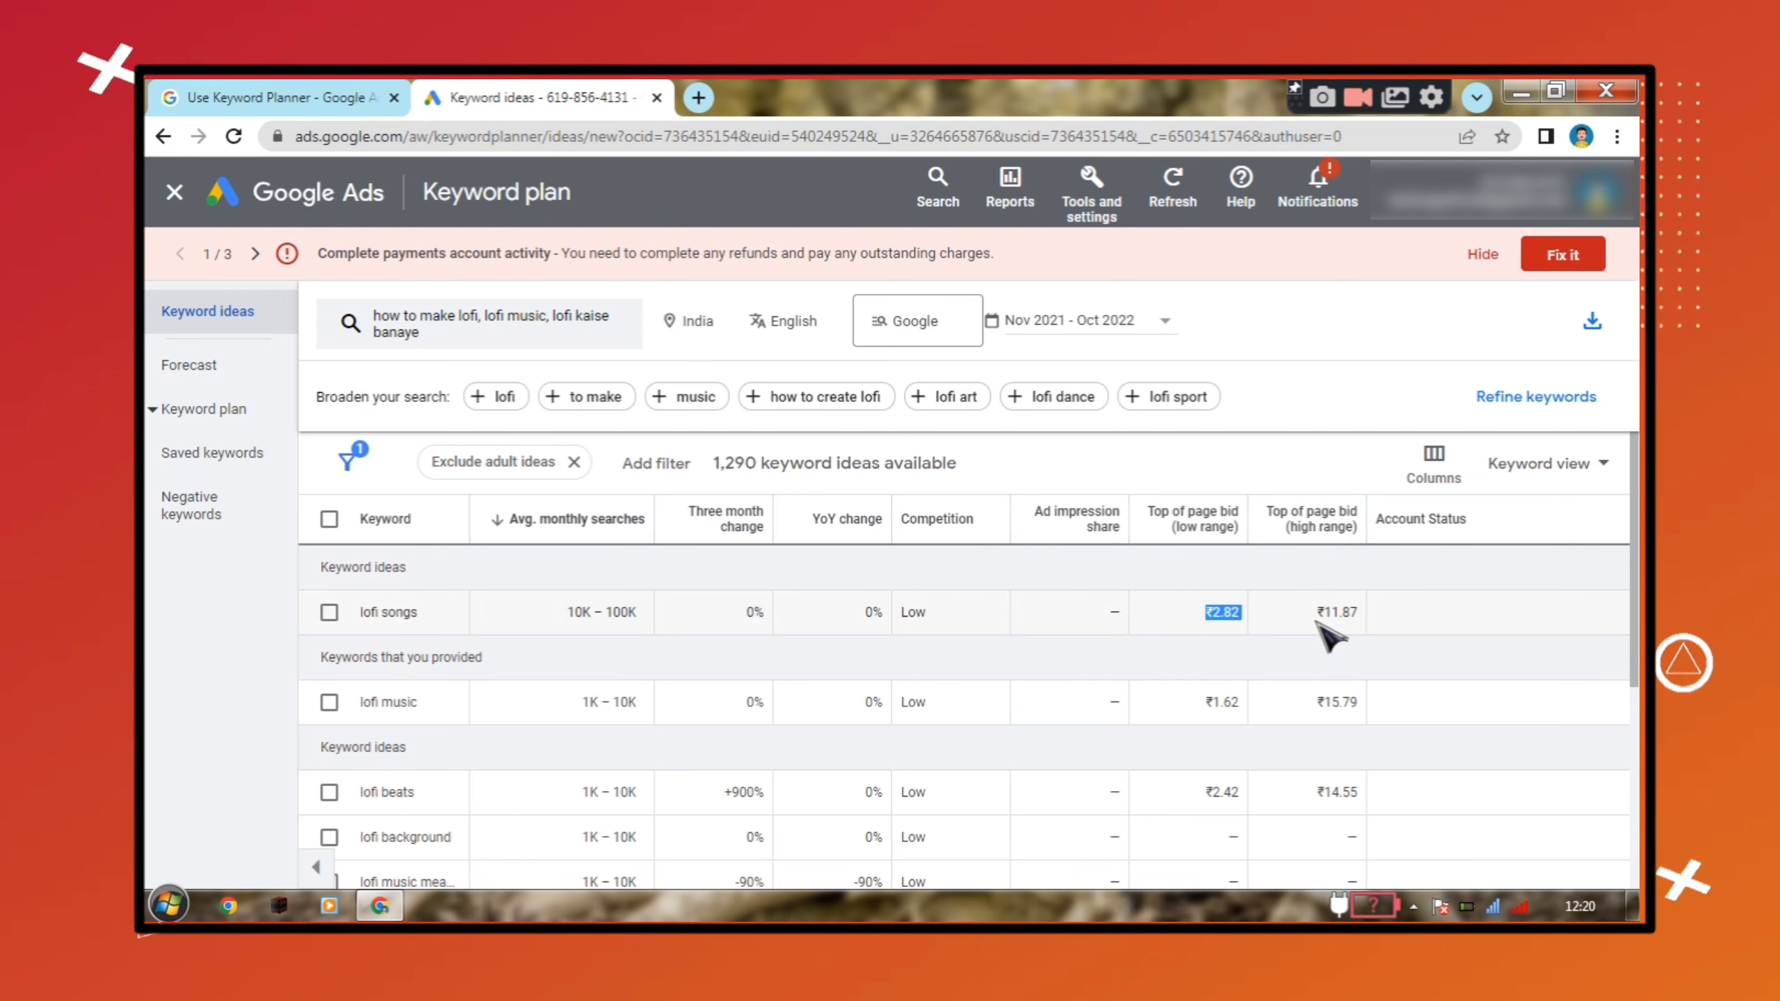
click(1395, 603)
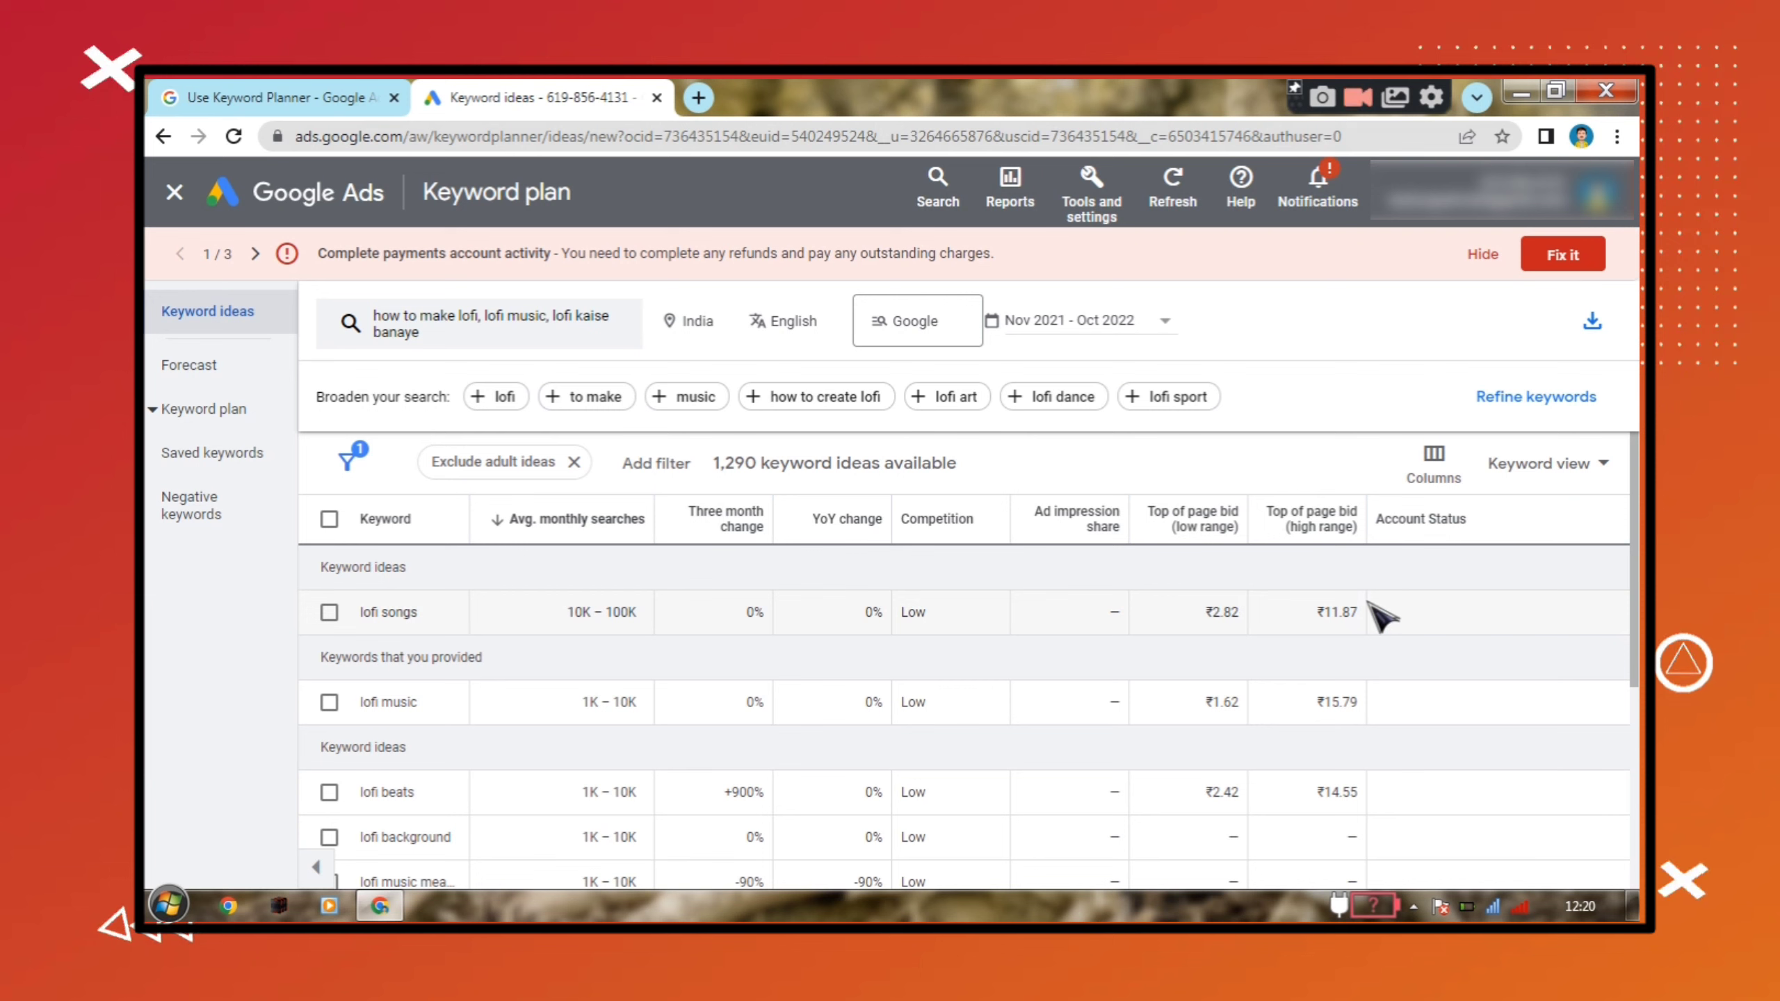
drag(1346, 611, 1398, 624)
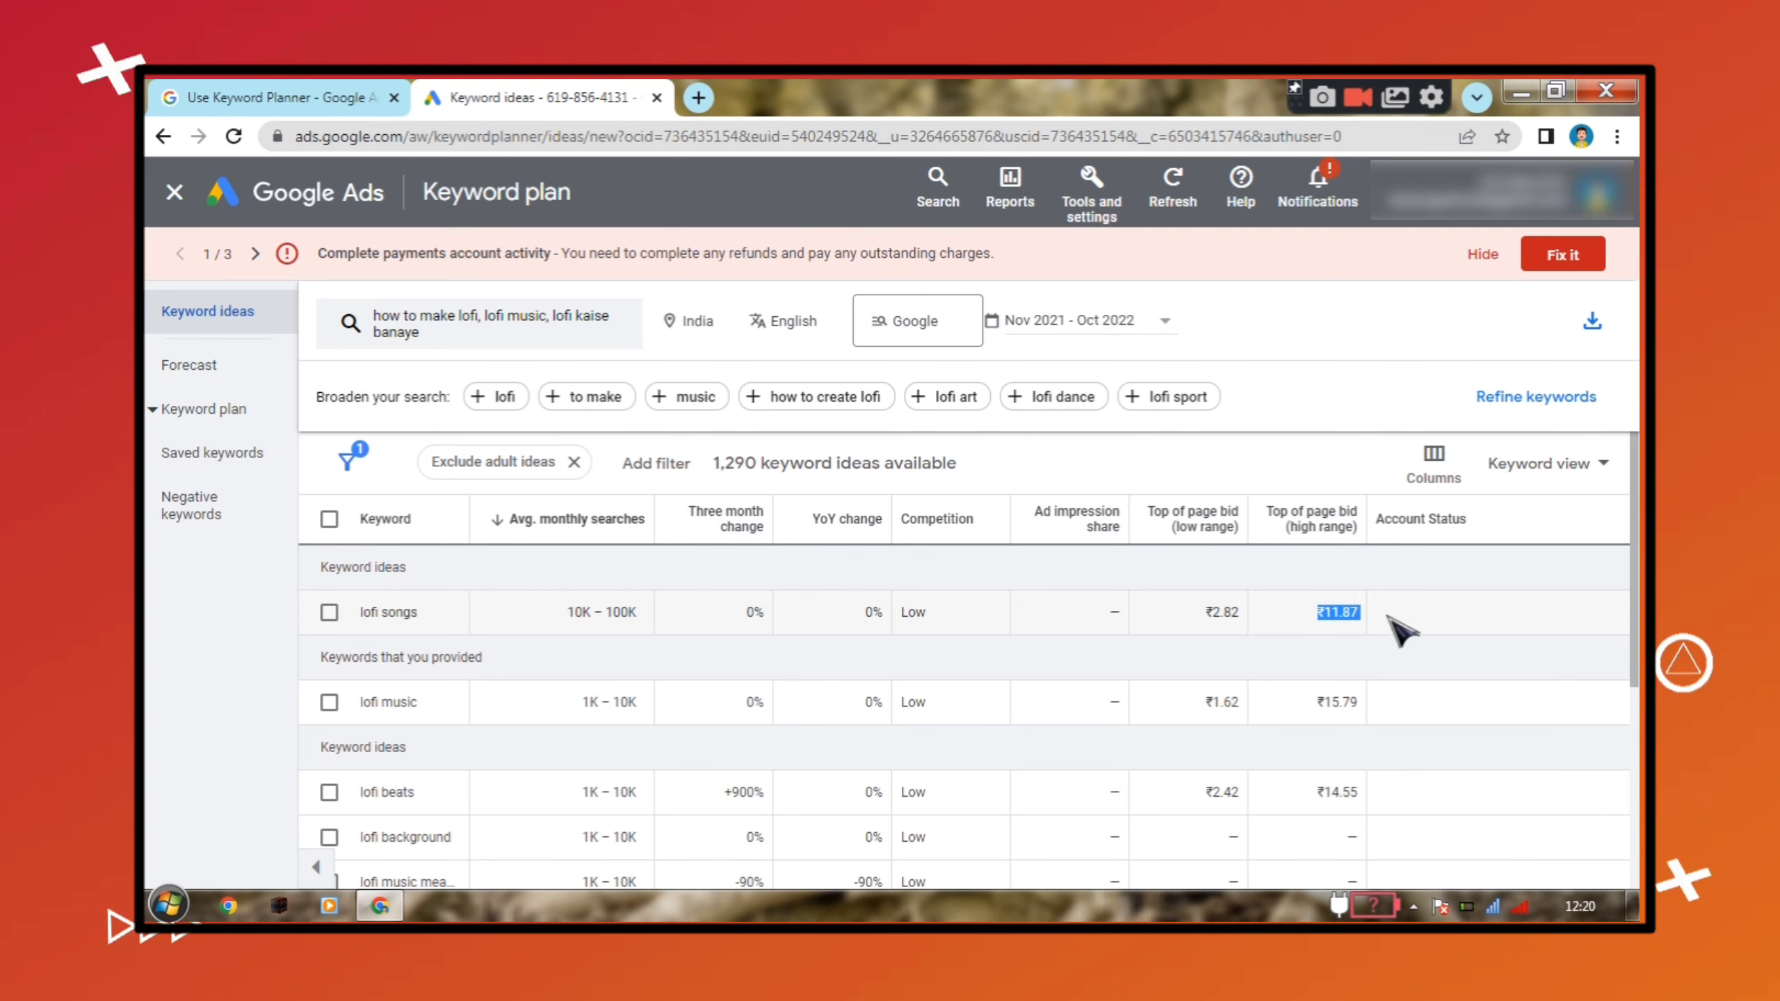
drag(443, 611, 315, 614)
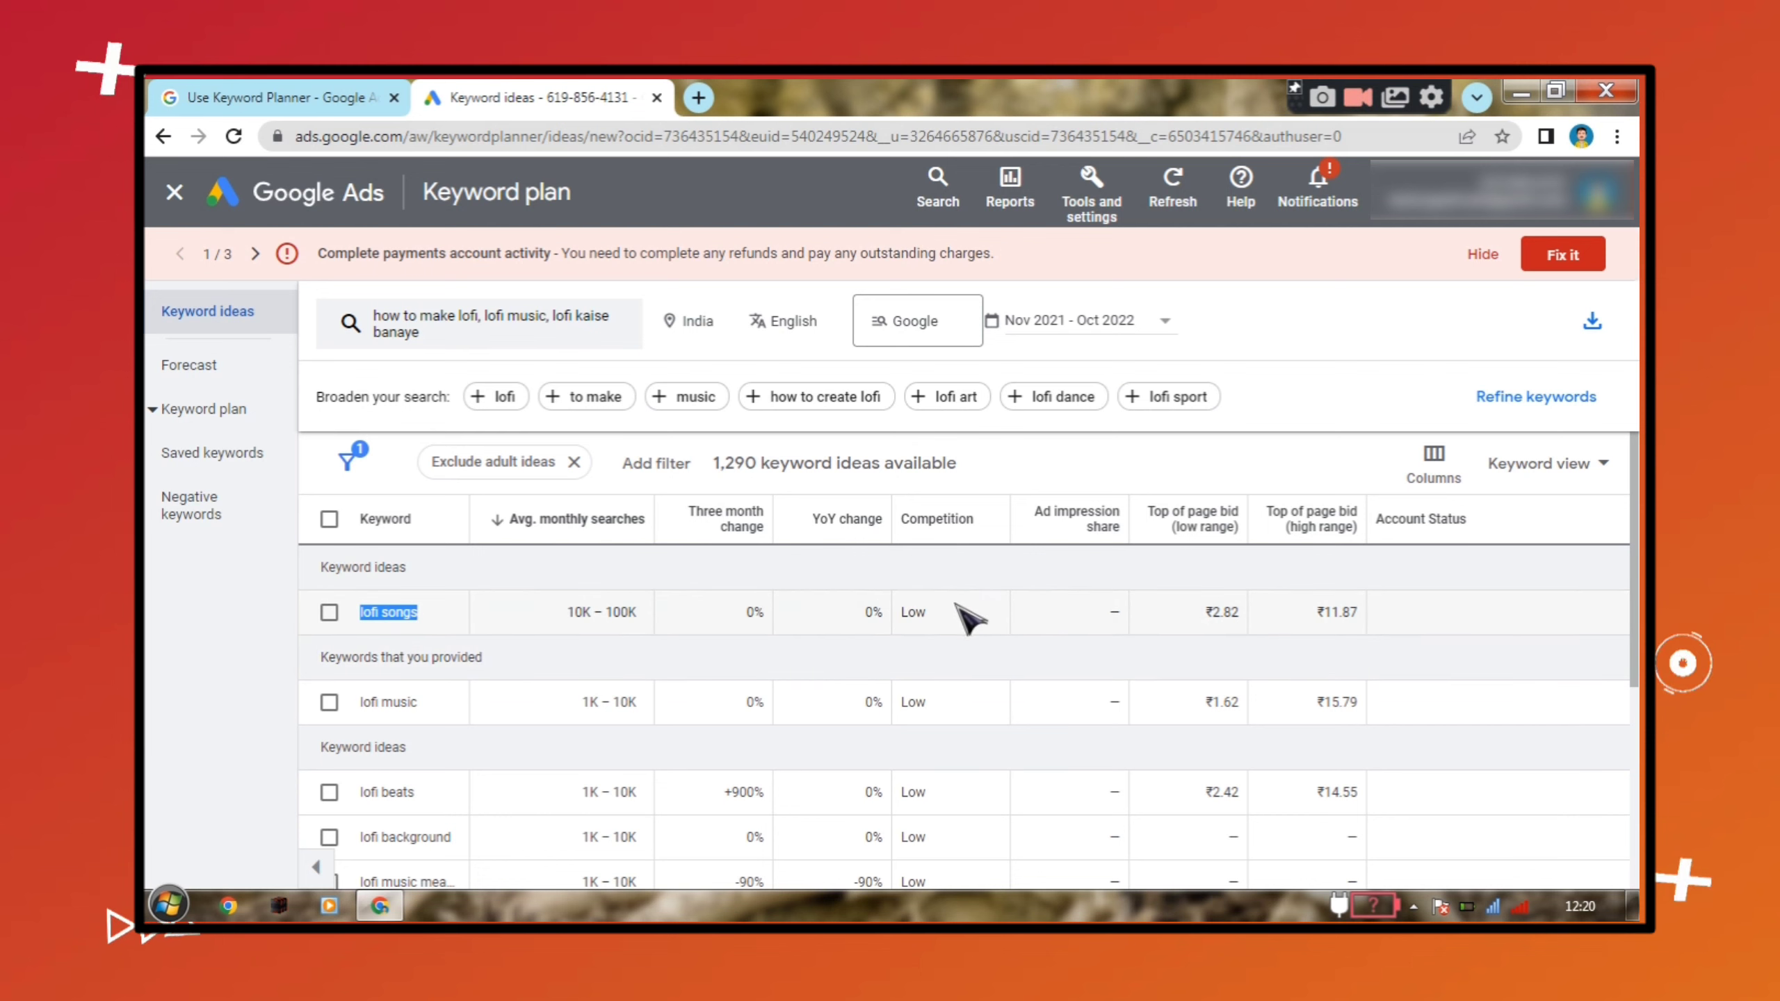
click(914, 613)
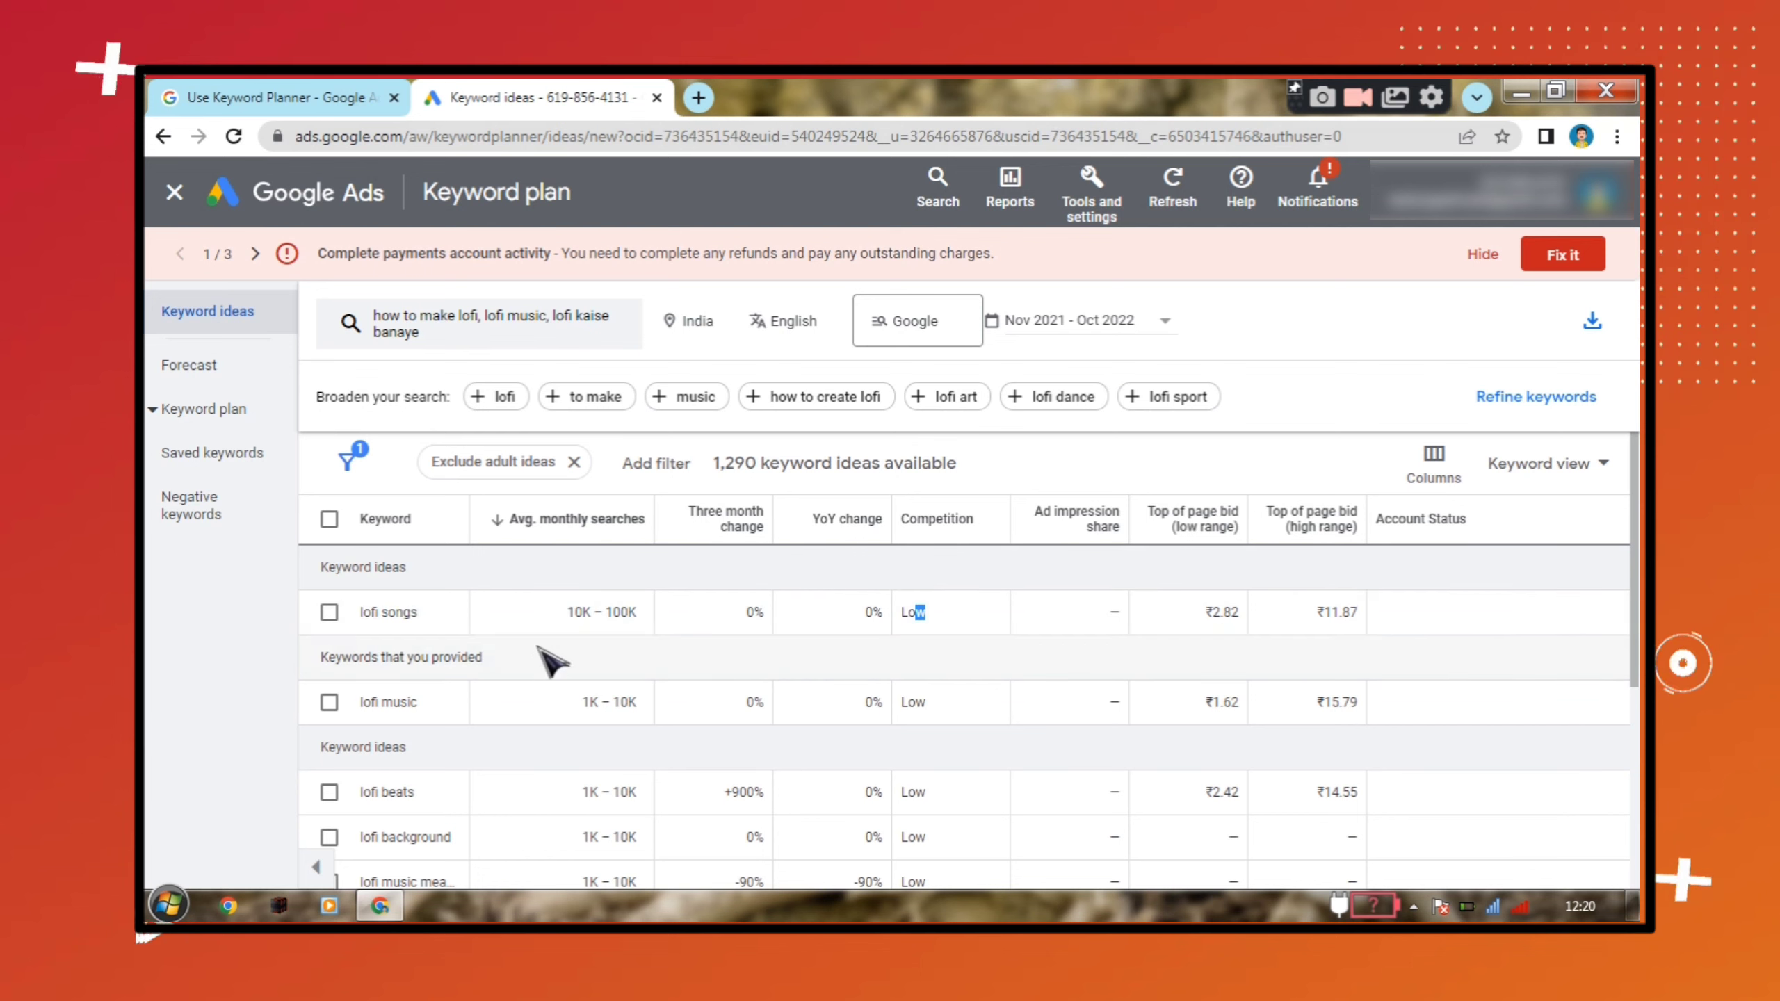
drag(573, 612, 699, 627)
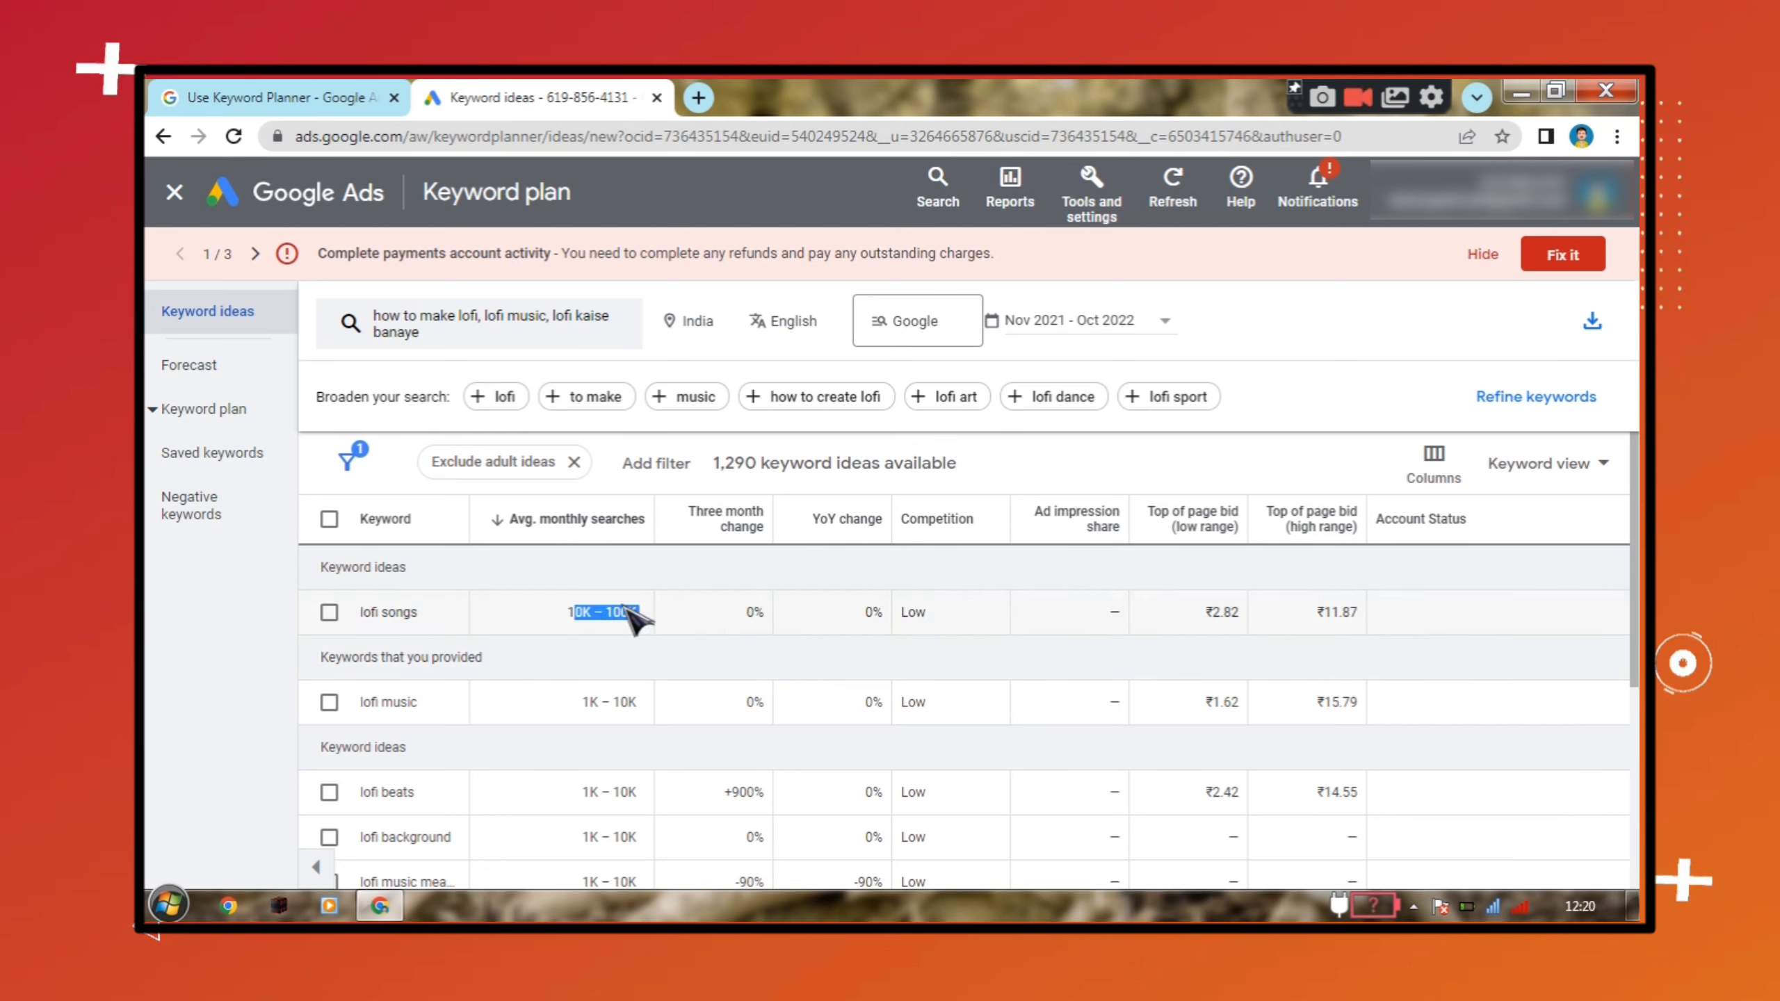
click(559, 617)
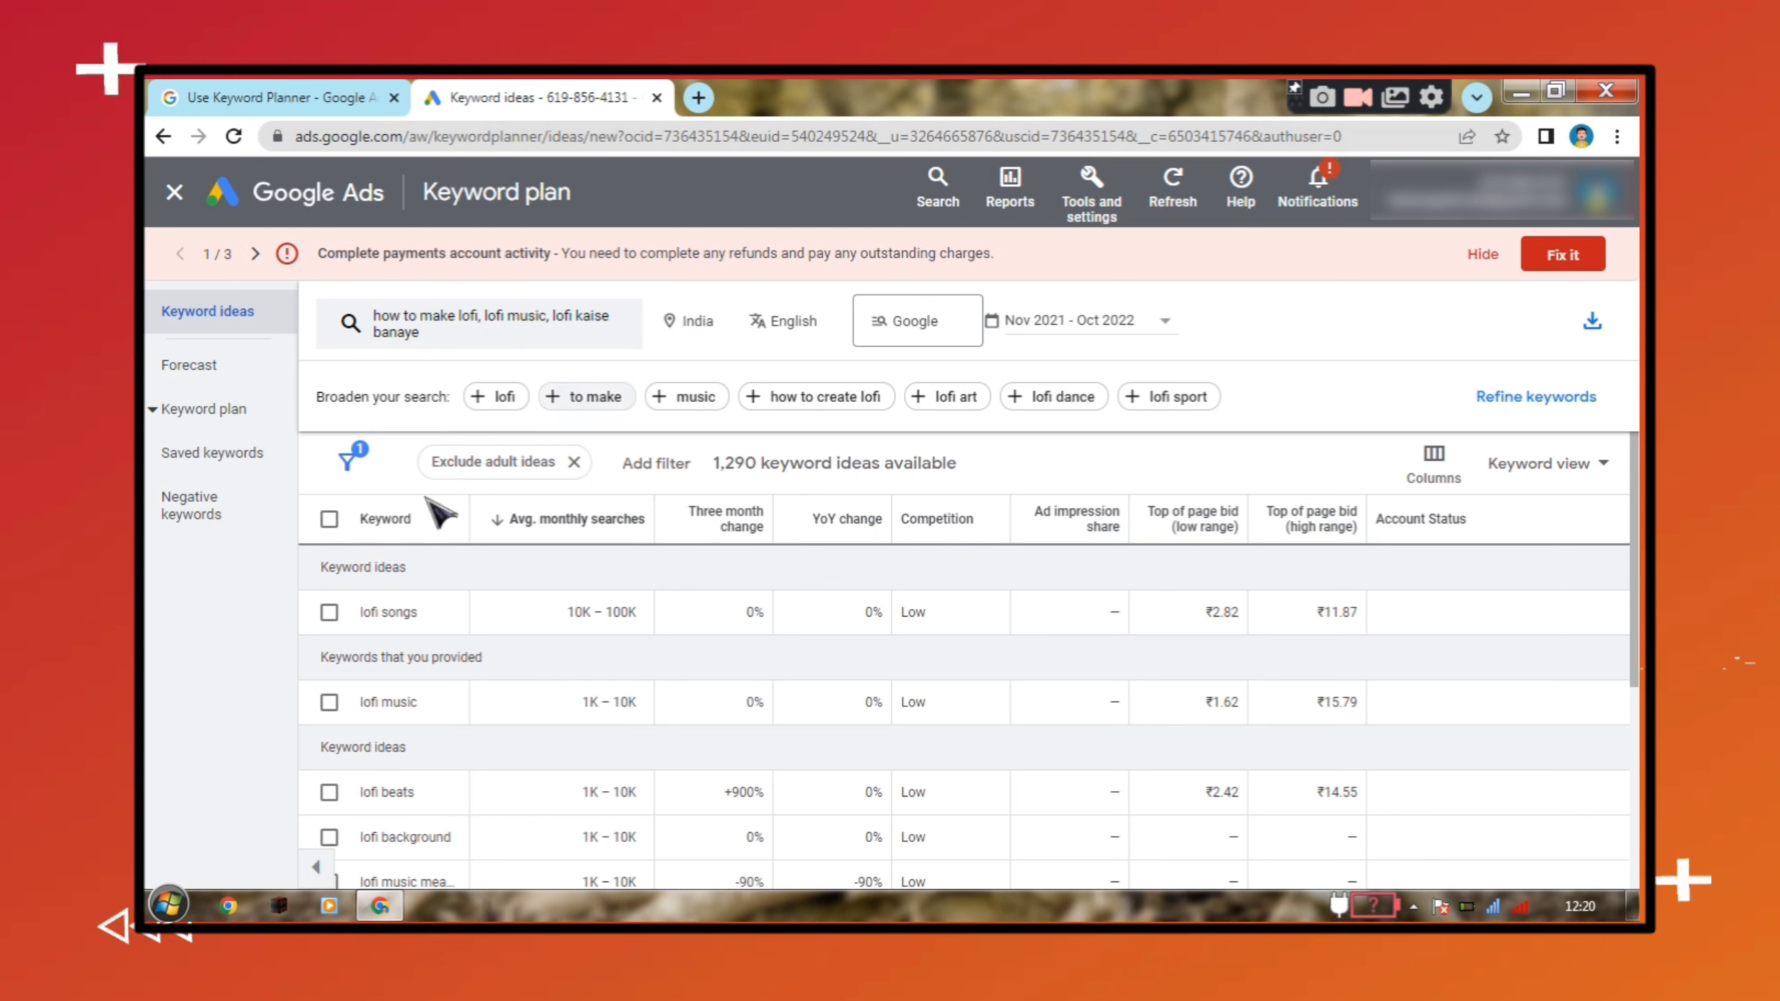
Step: Compare the high-range top of page bids for "youtube lofi" and "lofi youtube"
scroll(827, 787, down, 5)
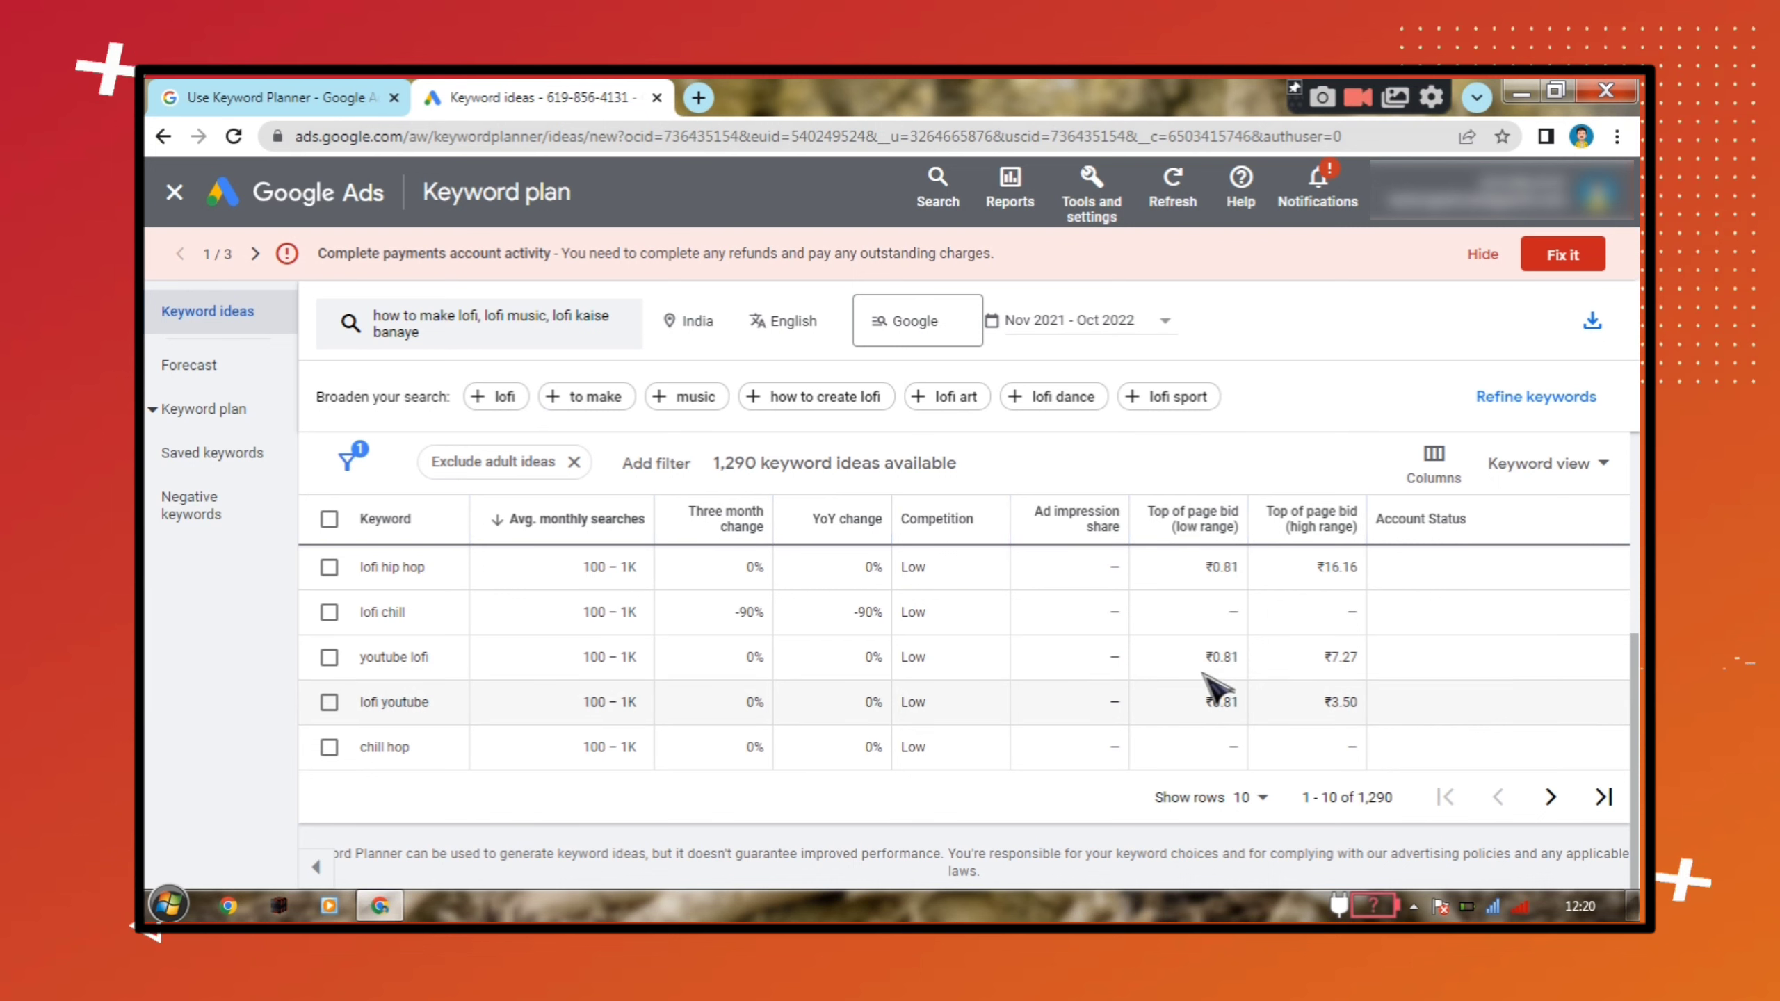
drag(1315, 658, 1374, 663)
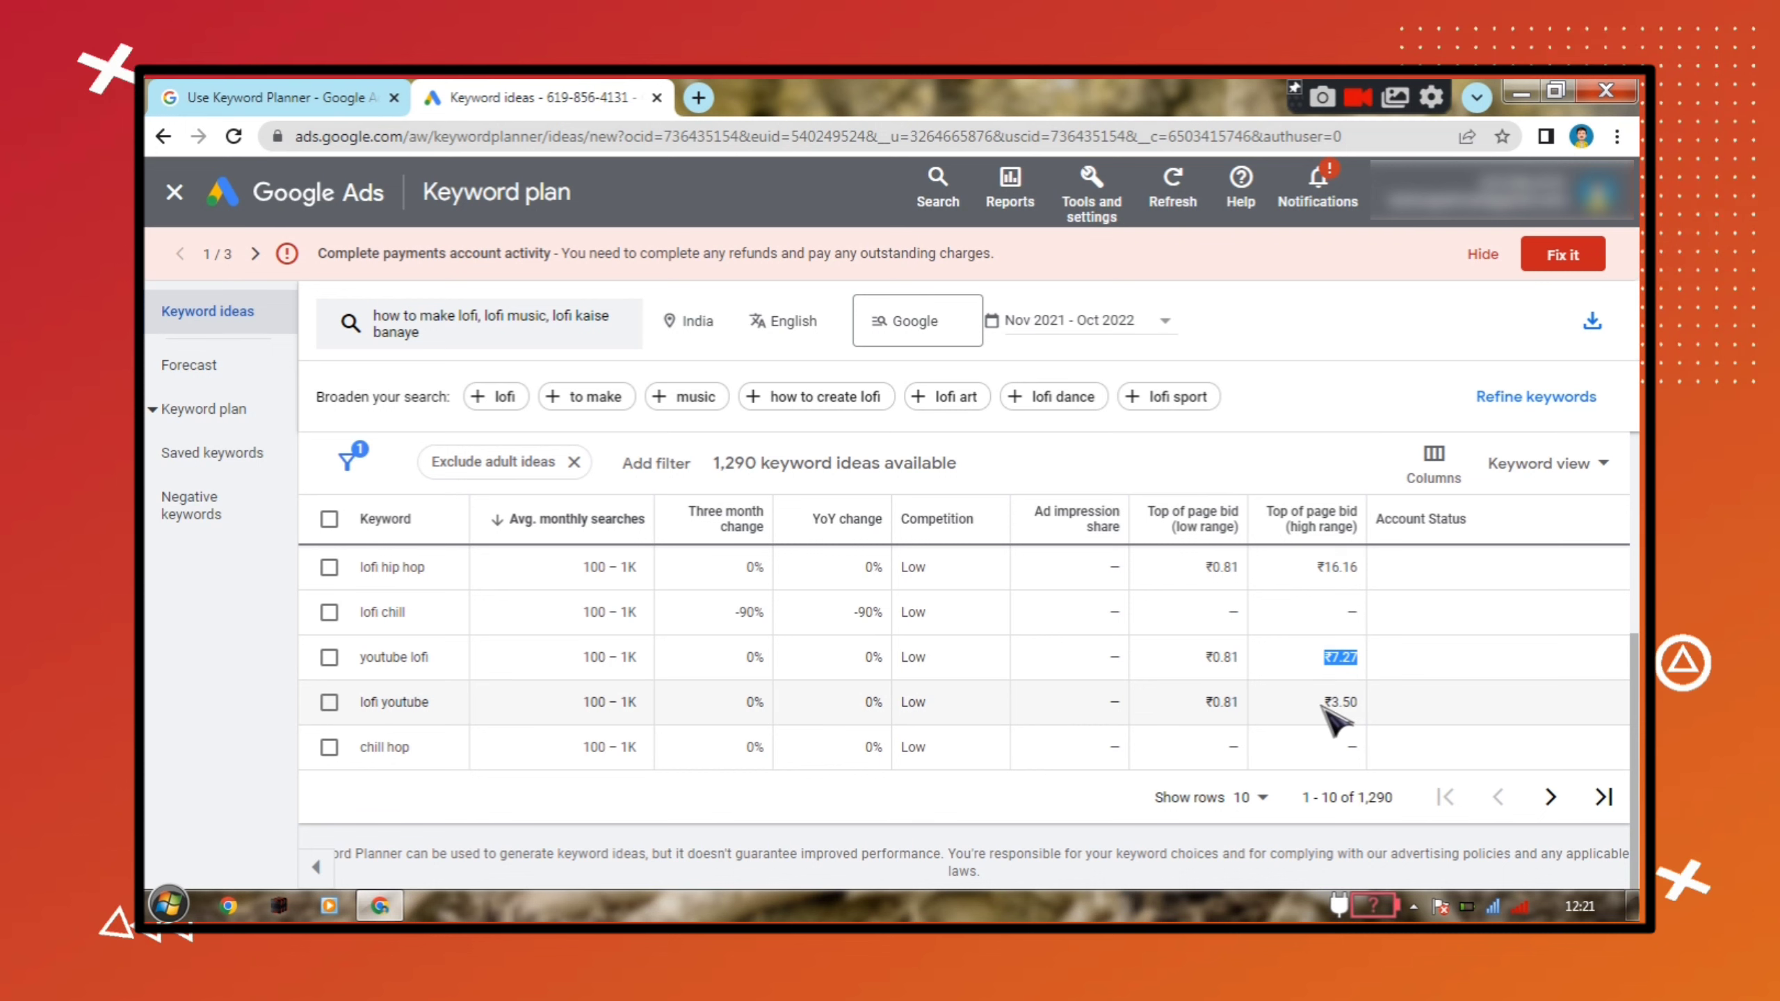
drag(1321, 704, 1433, 715)
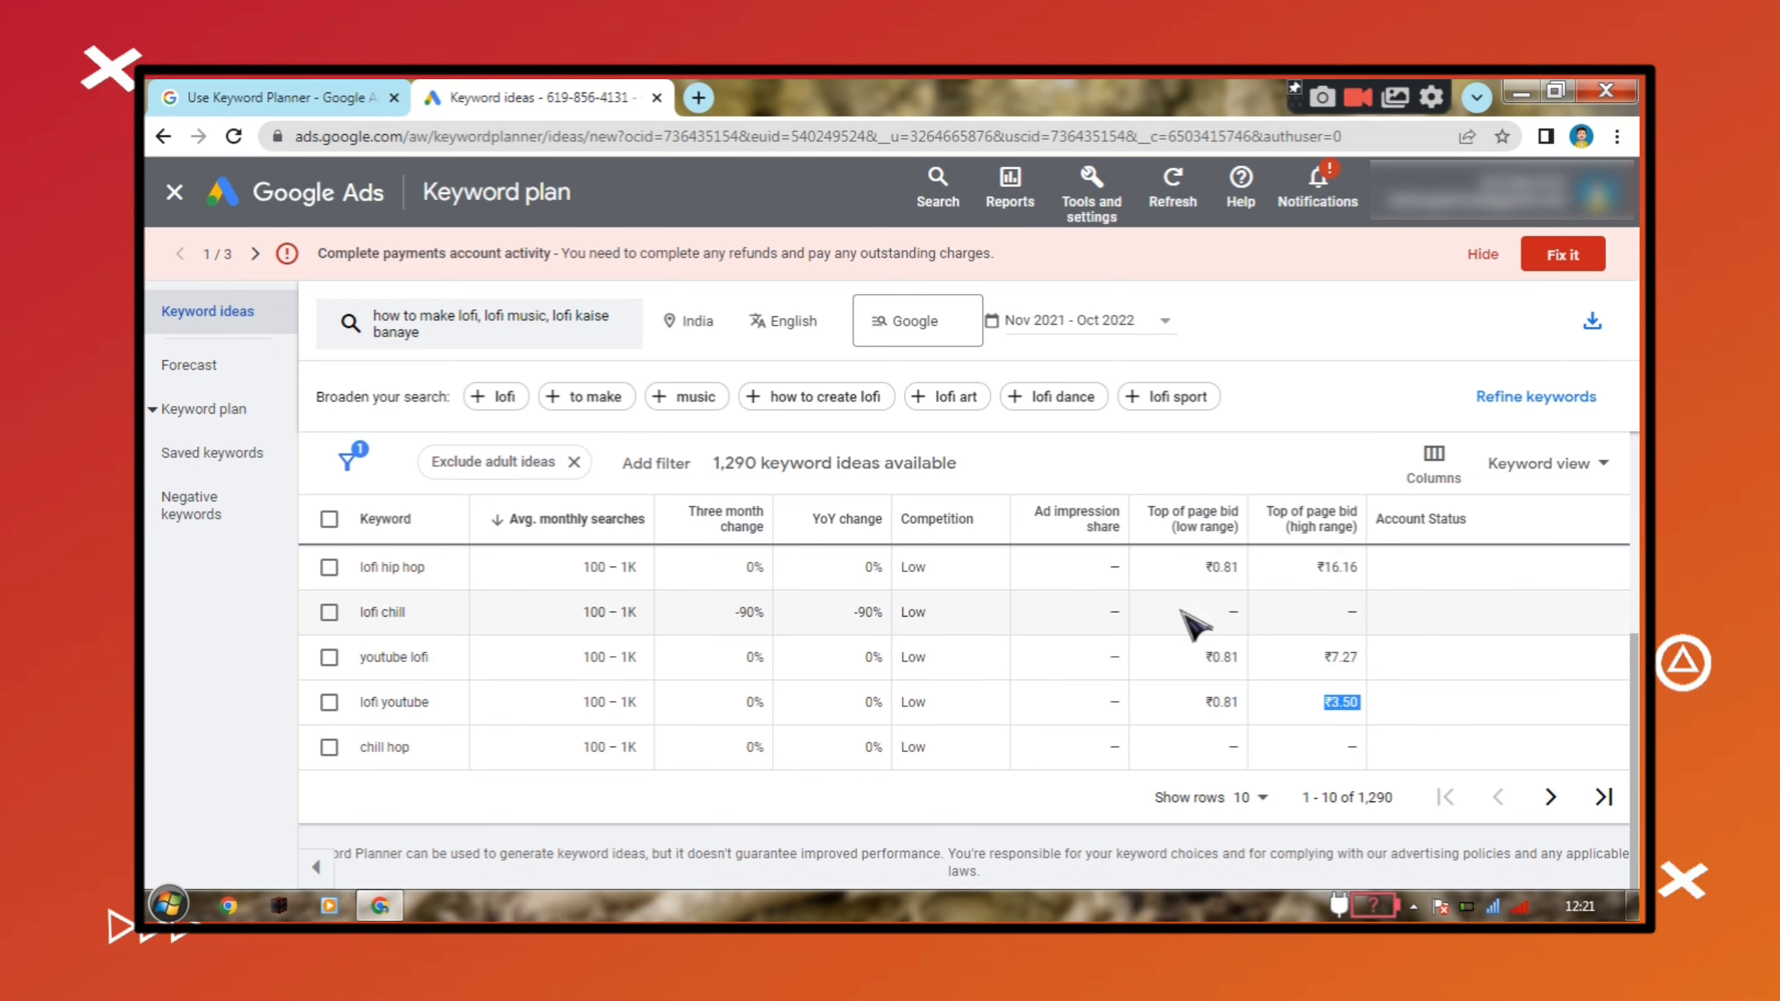
scroll(989, 619, up, 5)
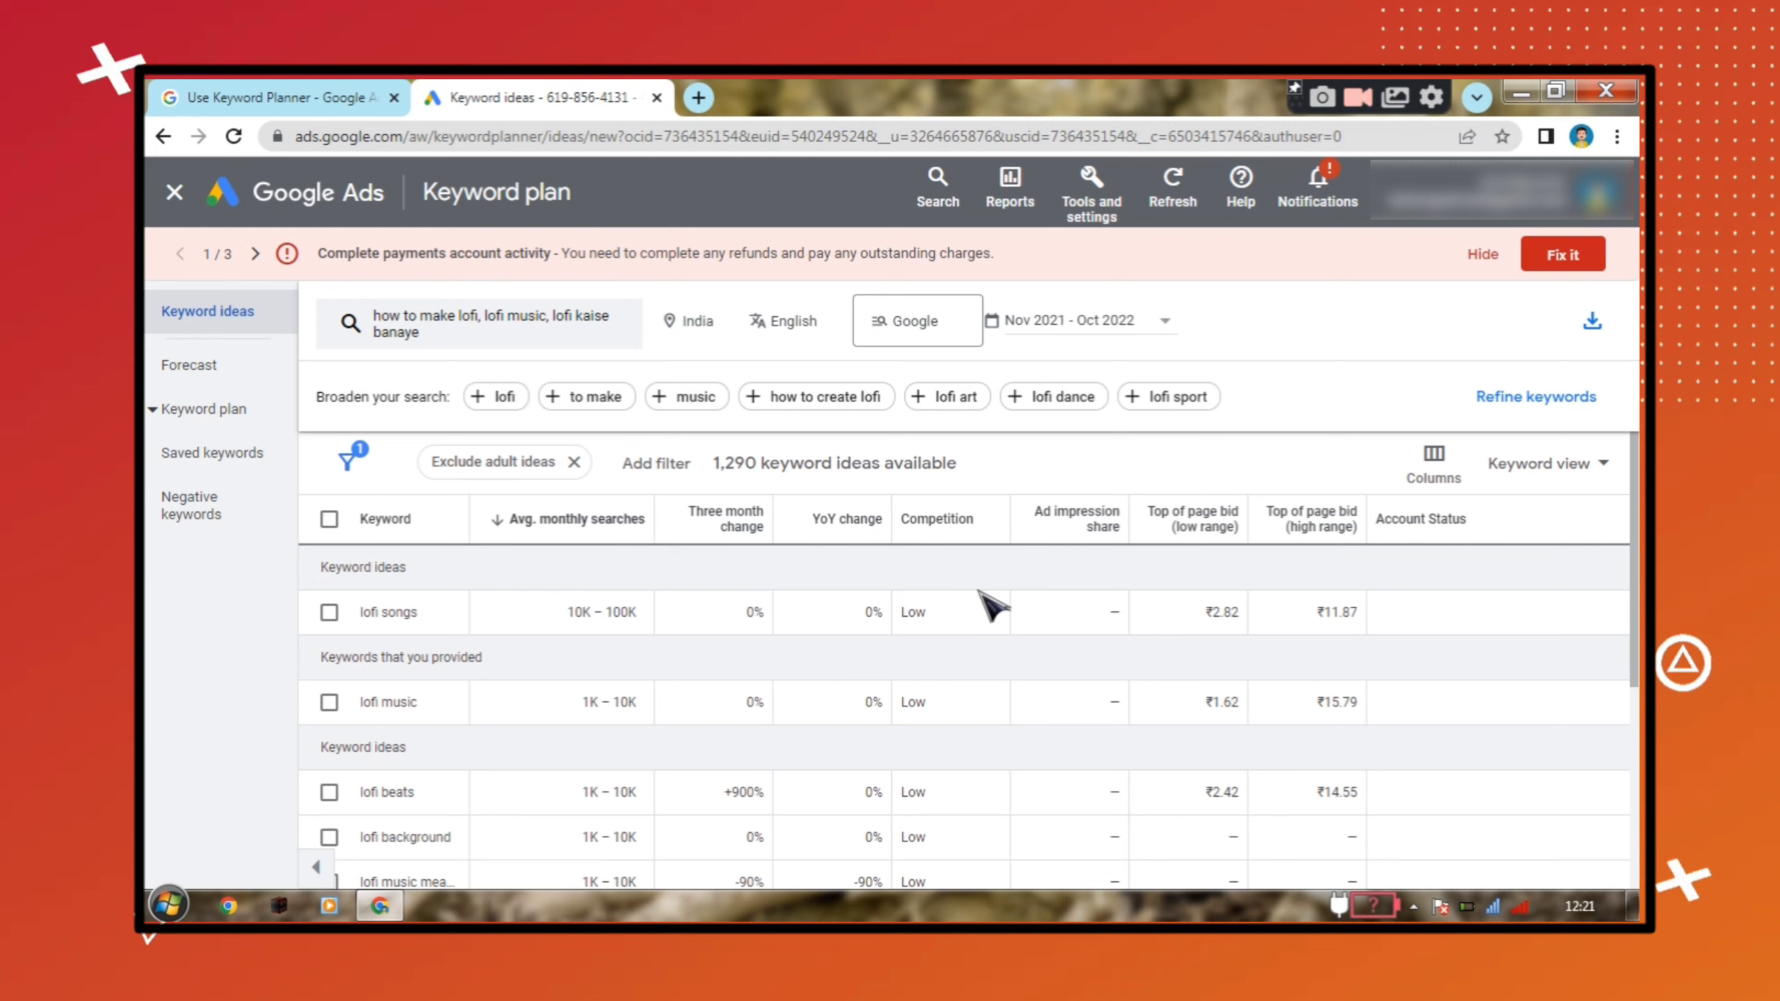